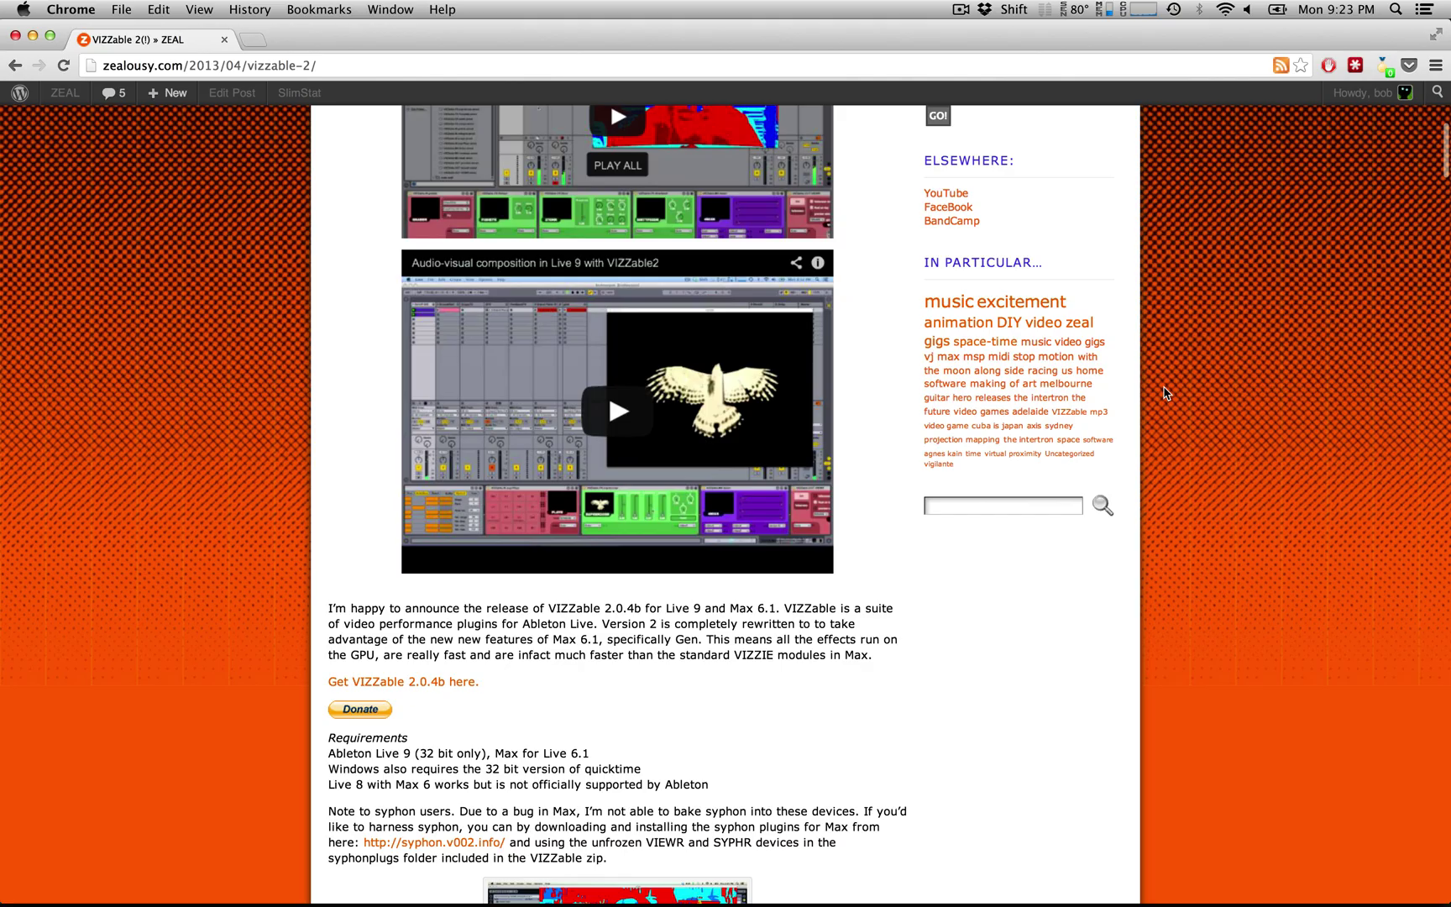
Step: Open the VIZZable2.1.0 folder in the browser and expand its INPUT folder
{"action": "scroll", "coordinate": [1164, 392], "scroll_direction": "up", "scroll_amount": 5}
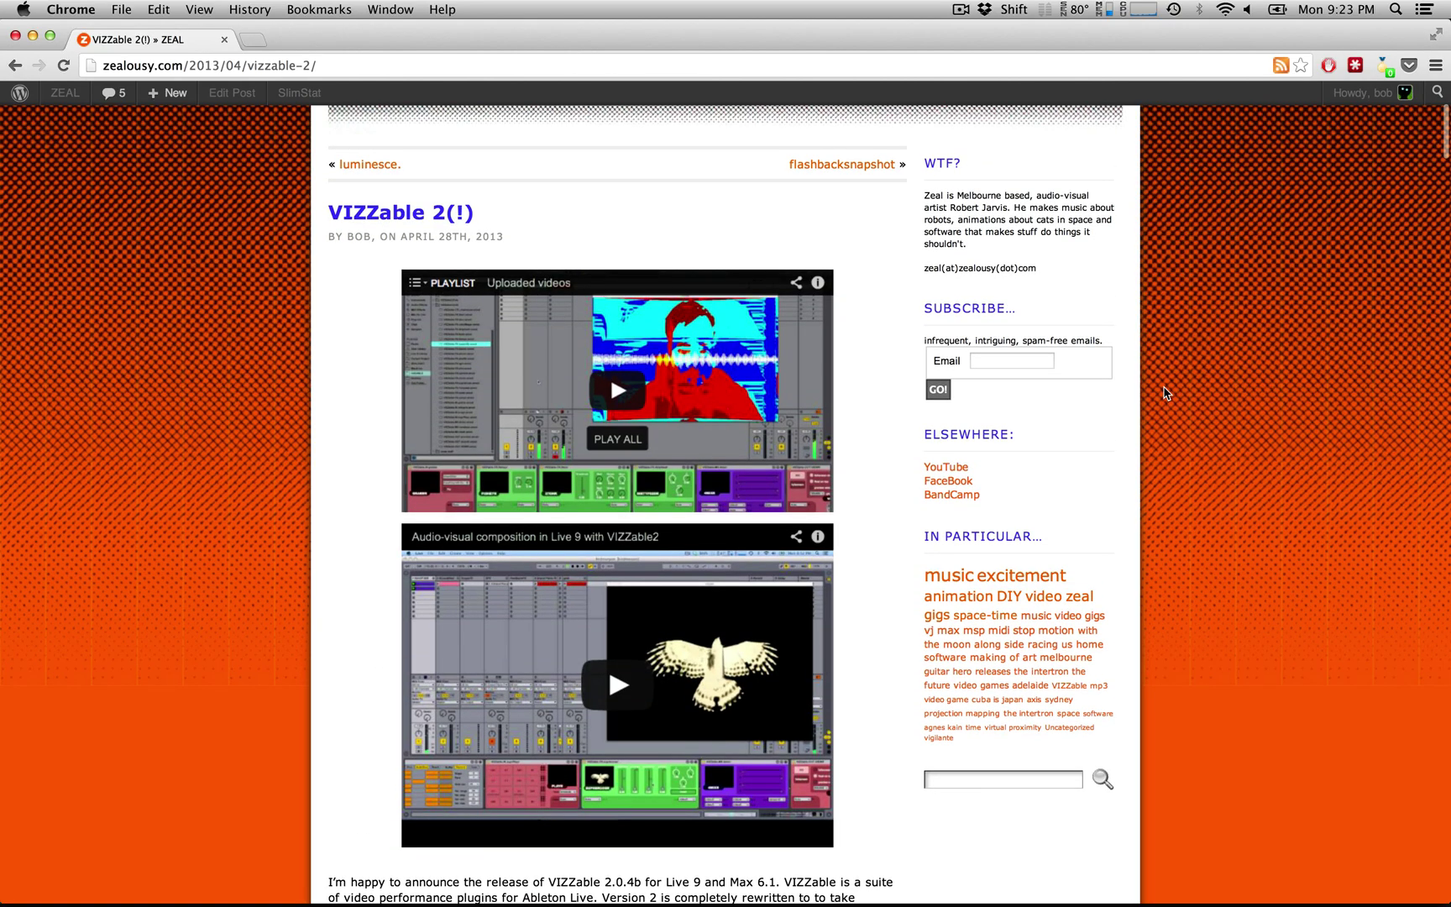
{"action": "scroll", "coordinate": [1164, 392], "scroll_direction": "down", "scroll_amount": 5}
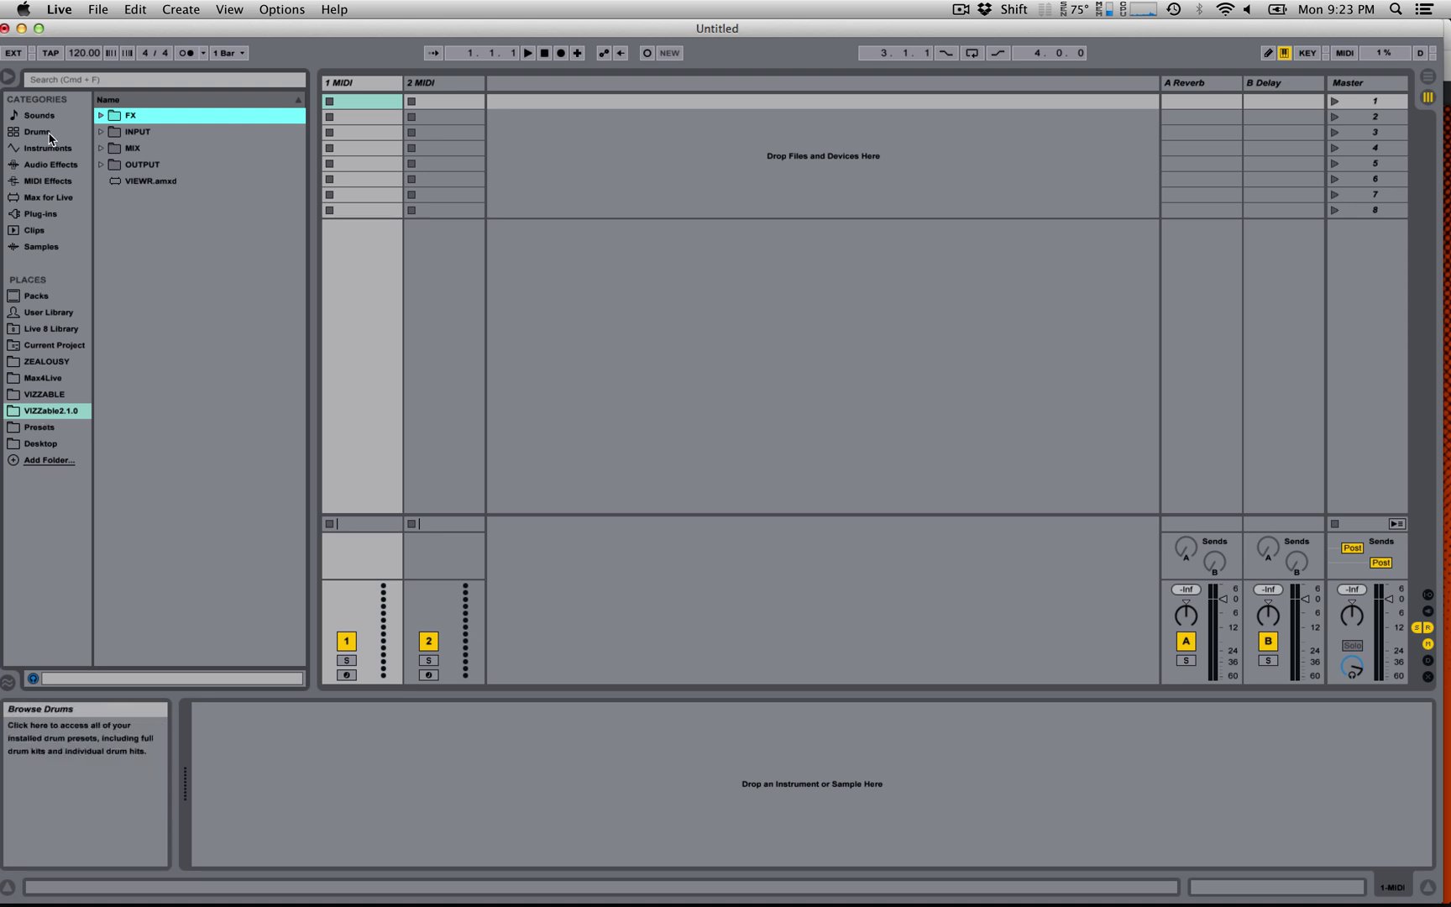
{"action": "left_click", "coordinate": [48, 462]}
{"action": "left_click", "coordinate": [851, 254]}
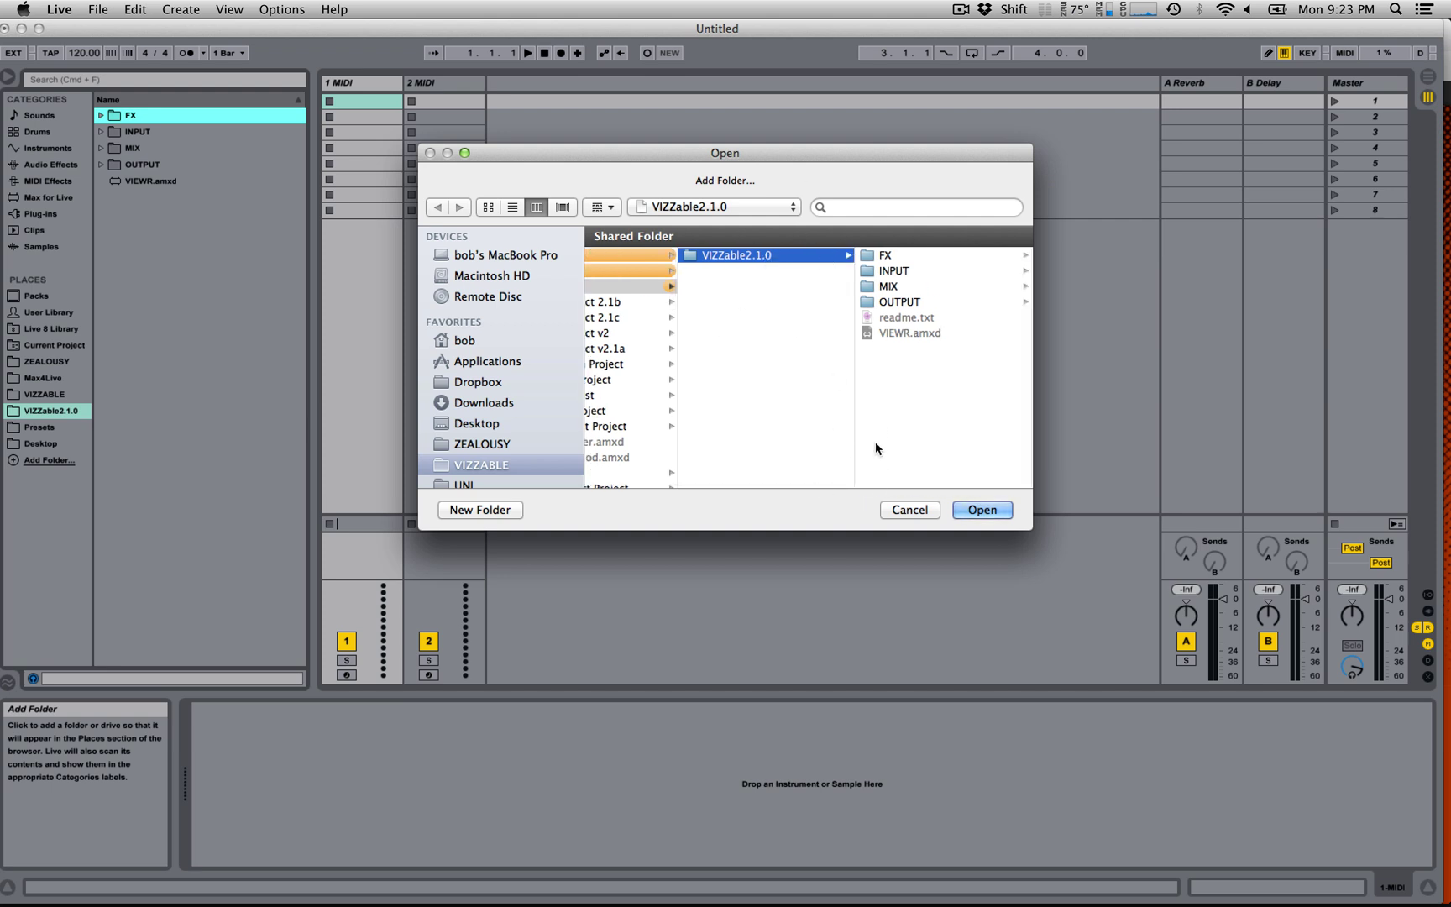
{"action": "left_click", "coordinate": [925, 514]}
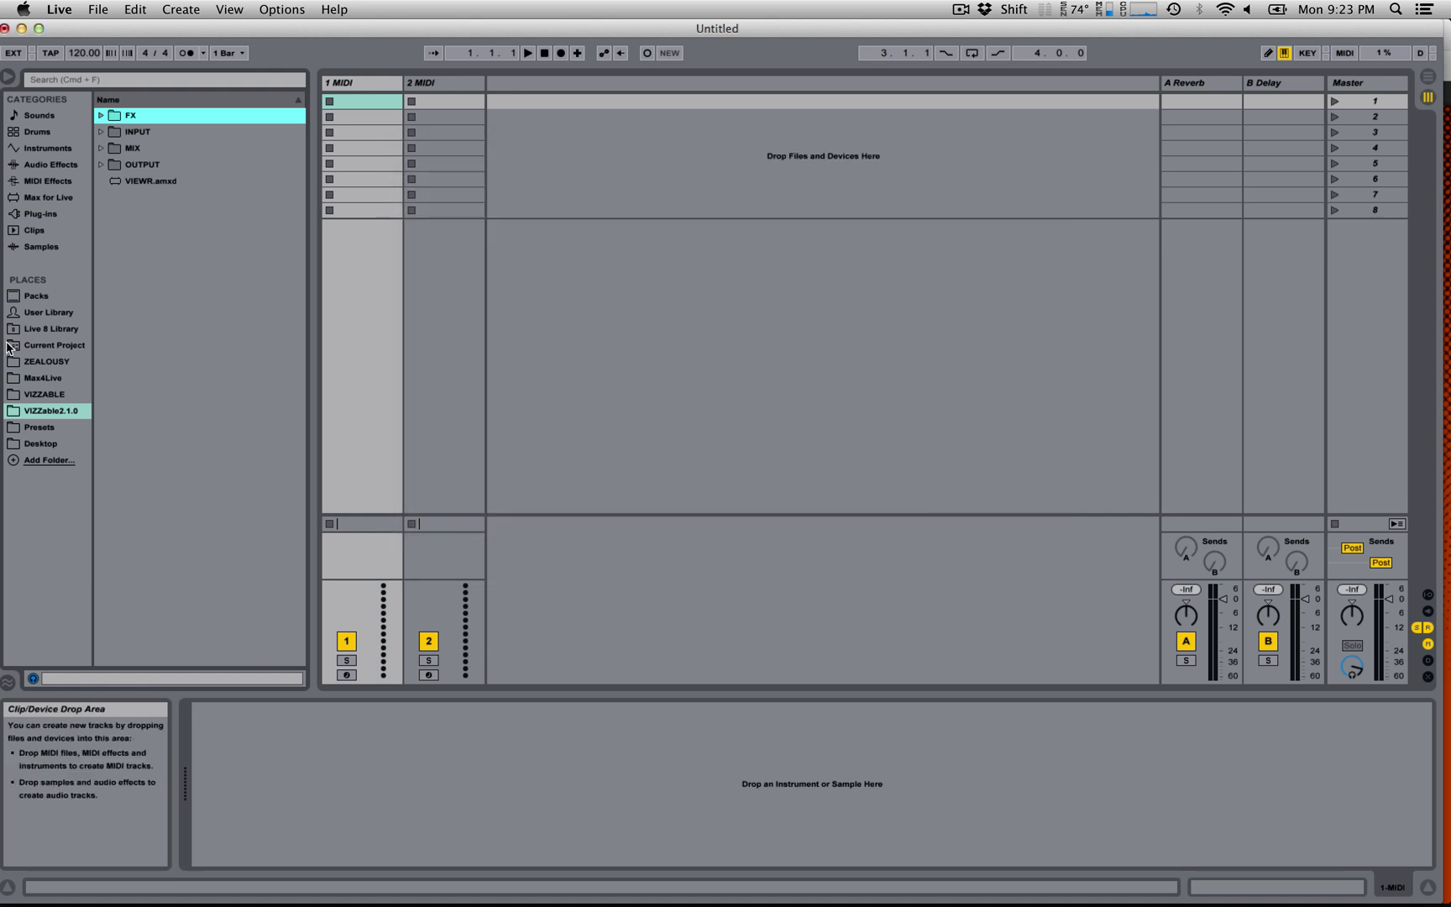
{"action": "key", "text": "Down"}
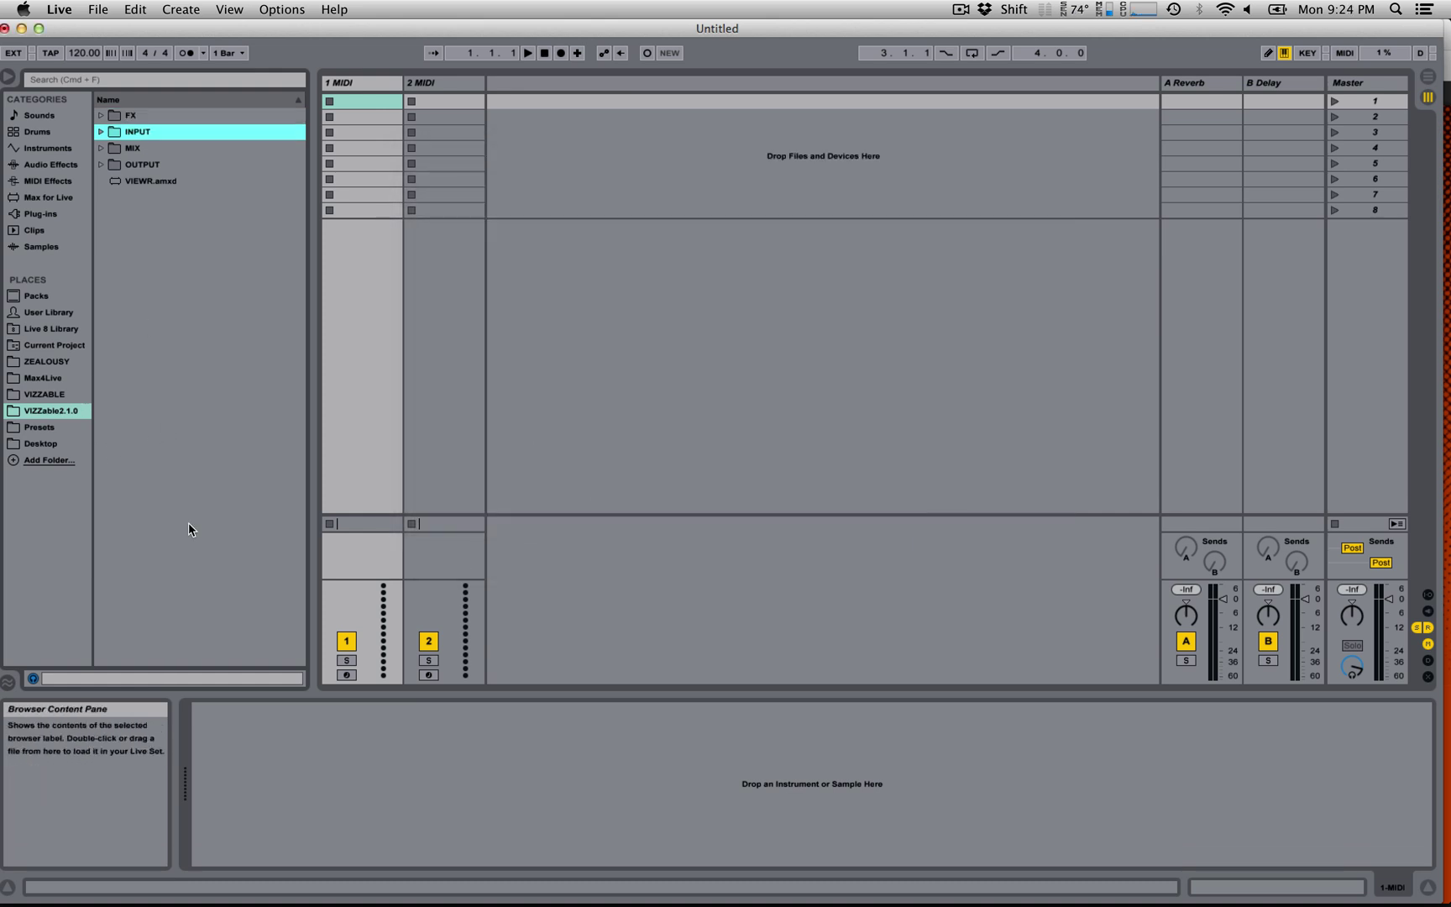
{"action": "left_click", "coordinate": [60, 415]}
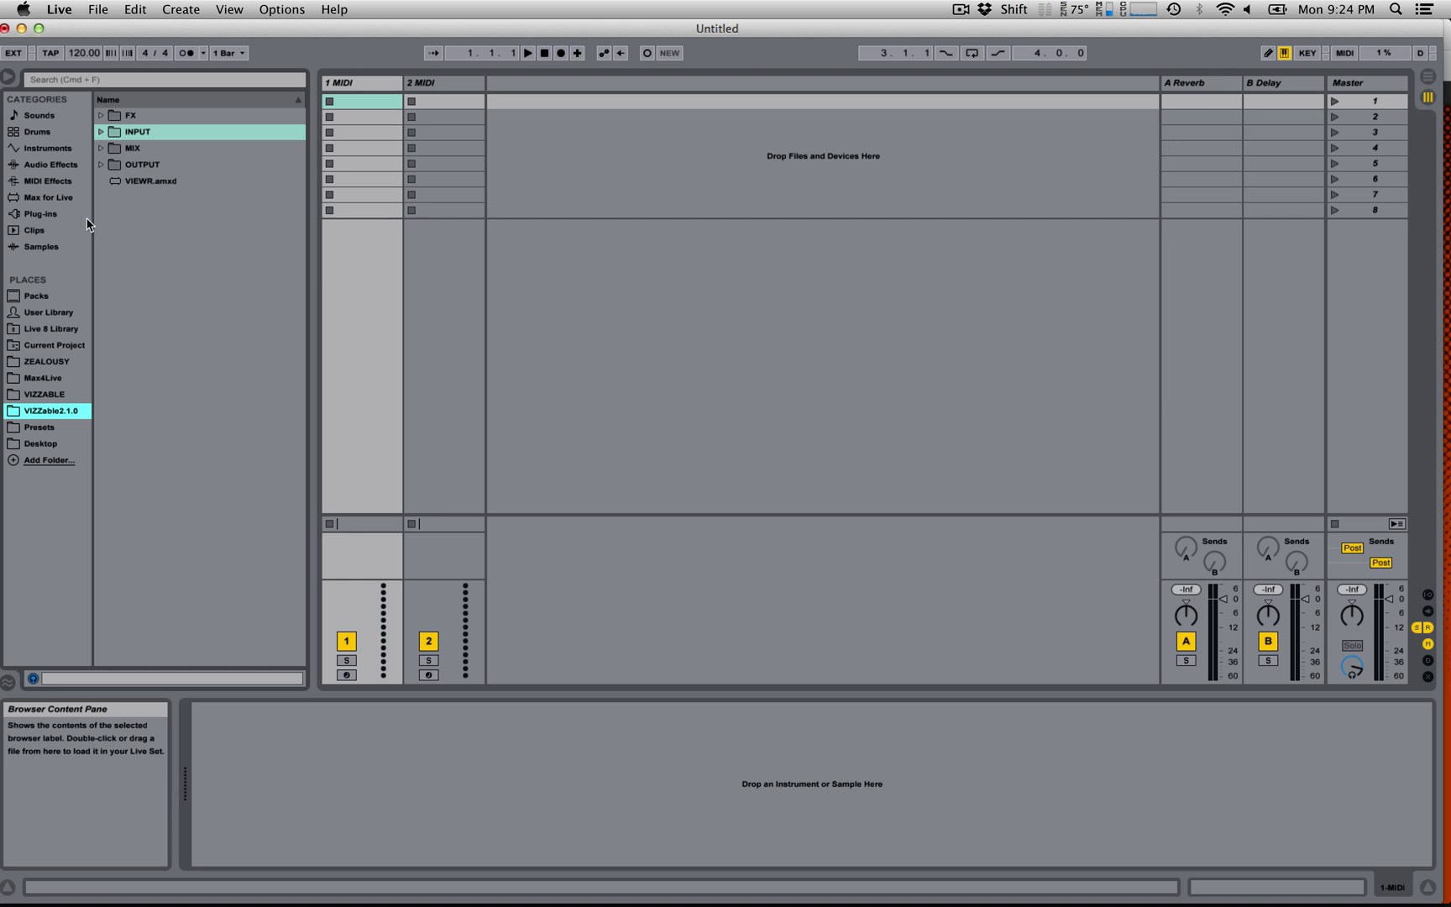
{"action": "left_click", "coordinate": [100, 131]}
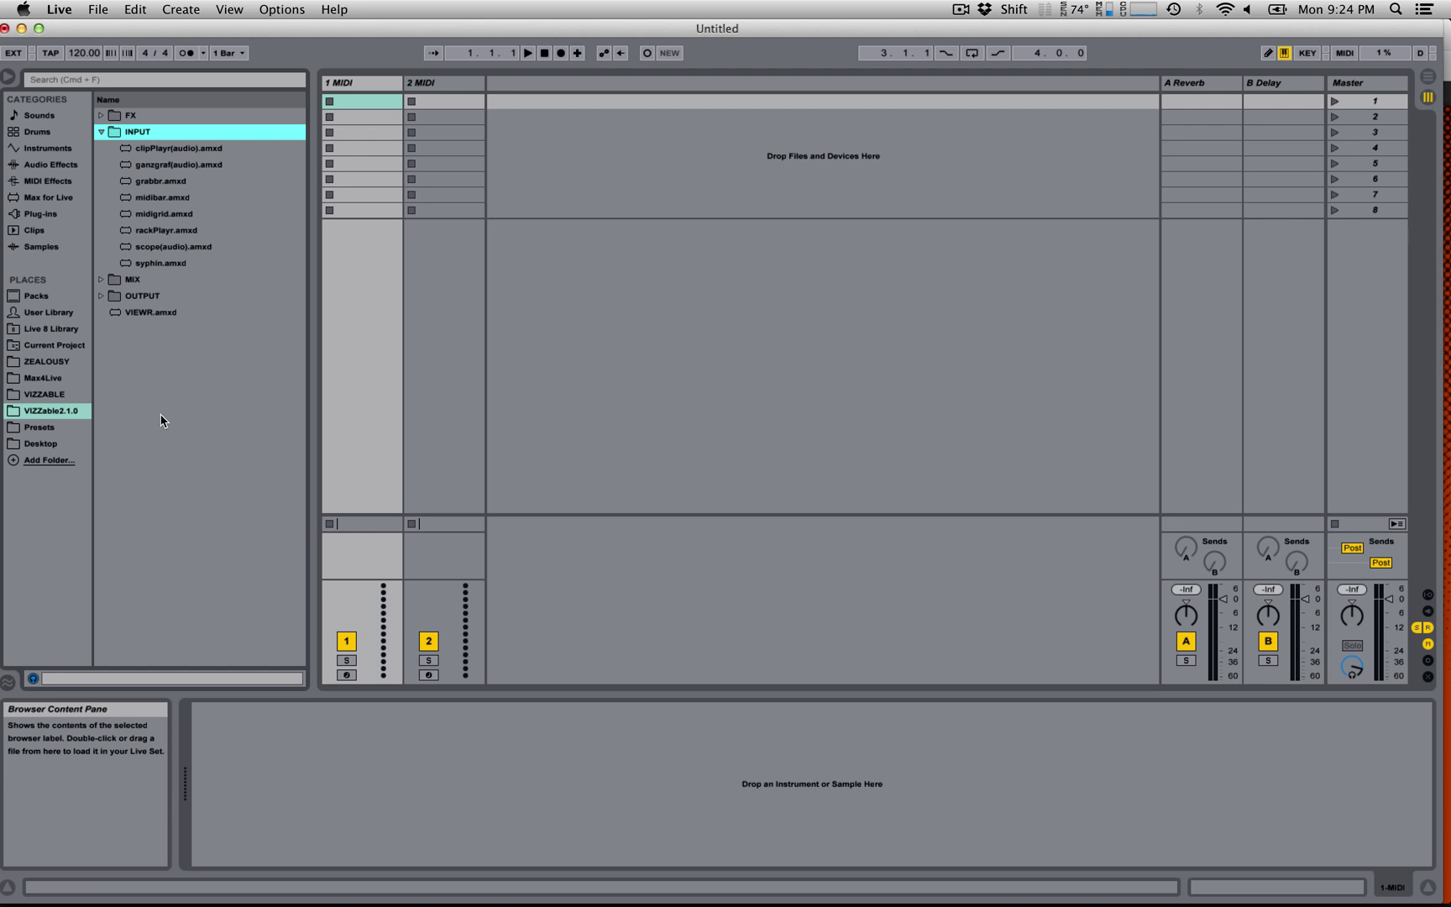
Step: Review the INPUT, FX, MIX and OUTPUT device folders and select the VIEWR device
{"action": "left_click", "coordinate": [177, 182]}
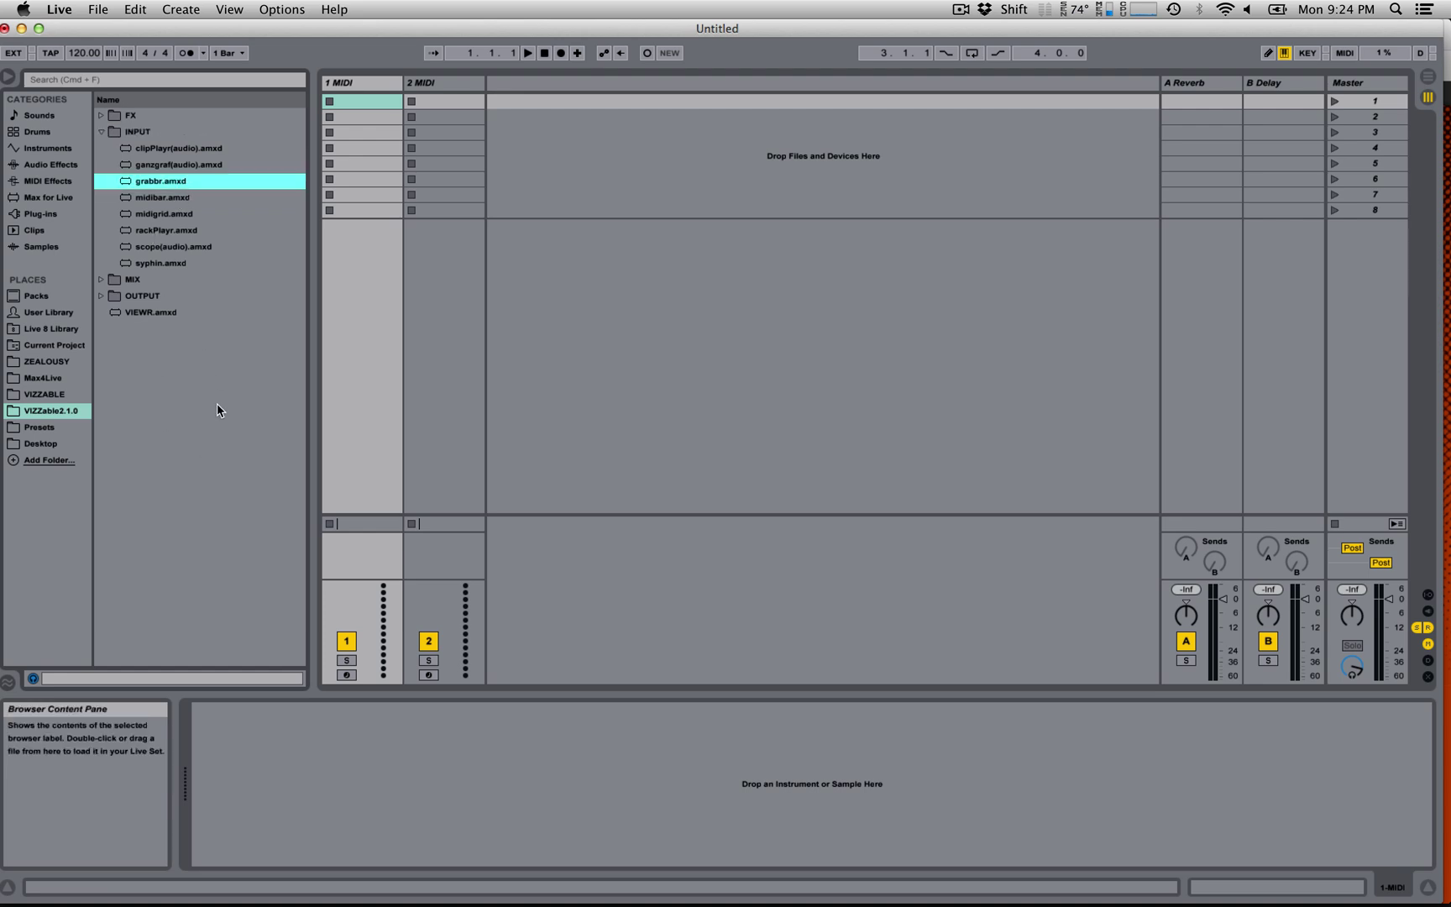
{"action": "left_click", "coordinate": [186, 148]}
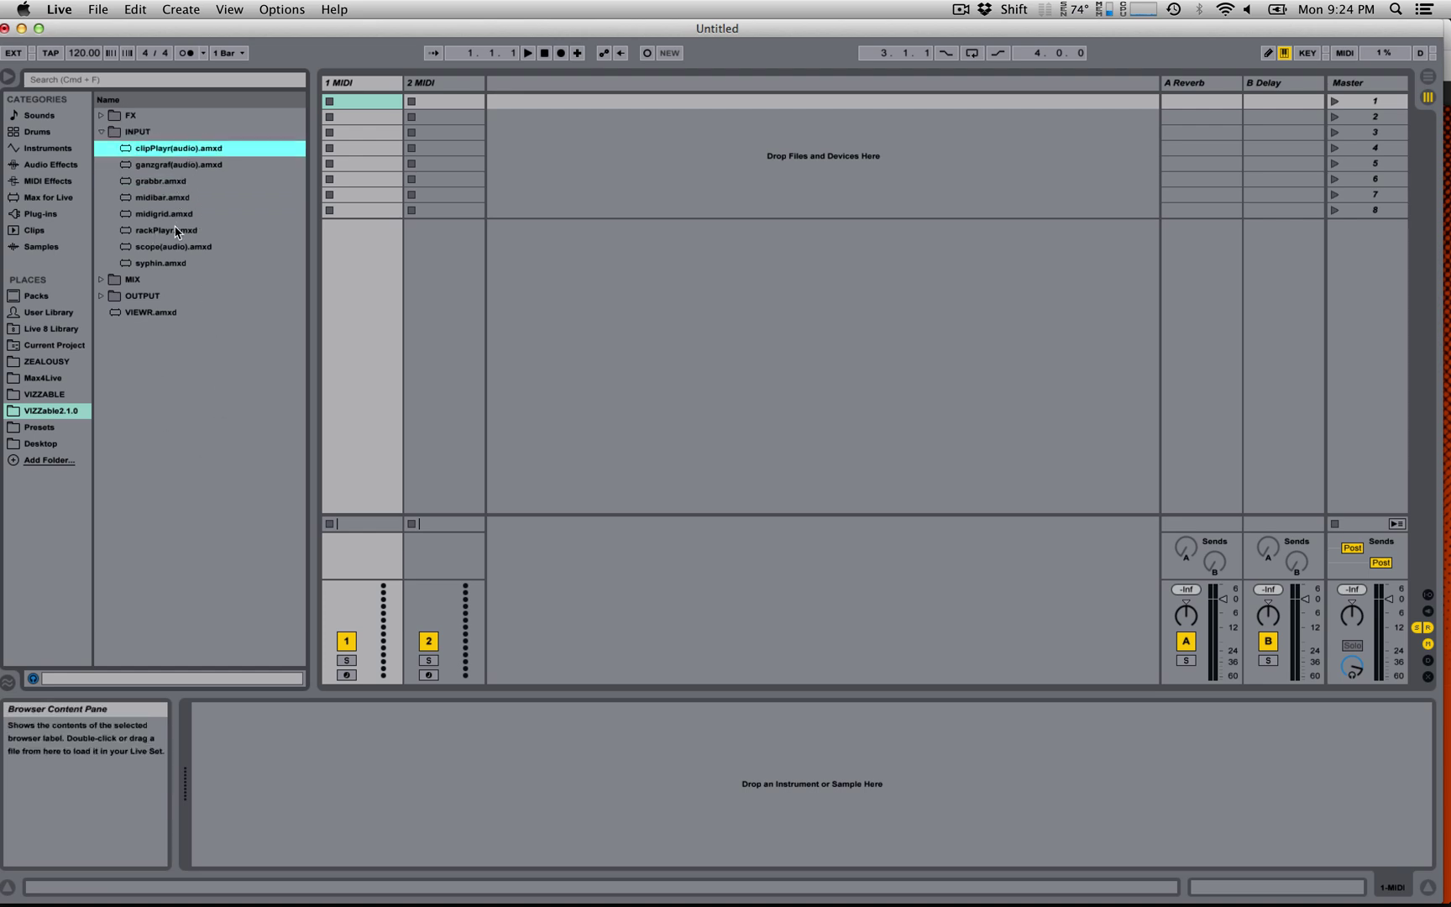
{"action": "left_click", "coordinate": [180, 231]}
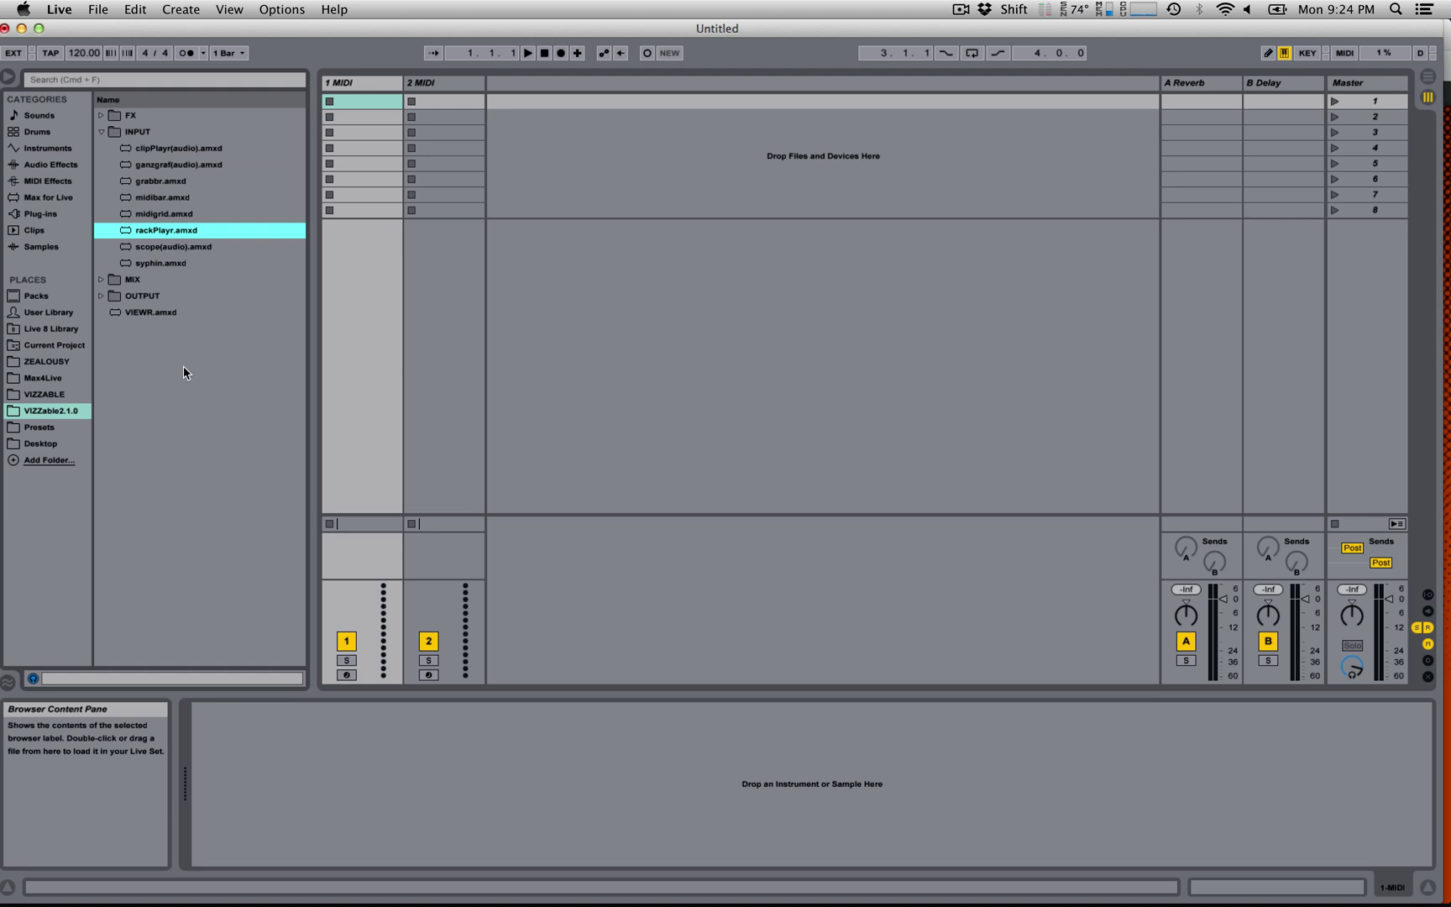
{"action": "left_click", "coordinate": [100, 131]}
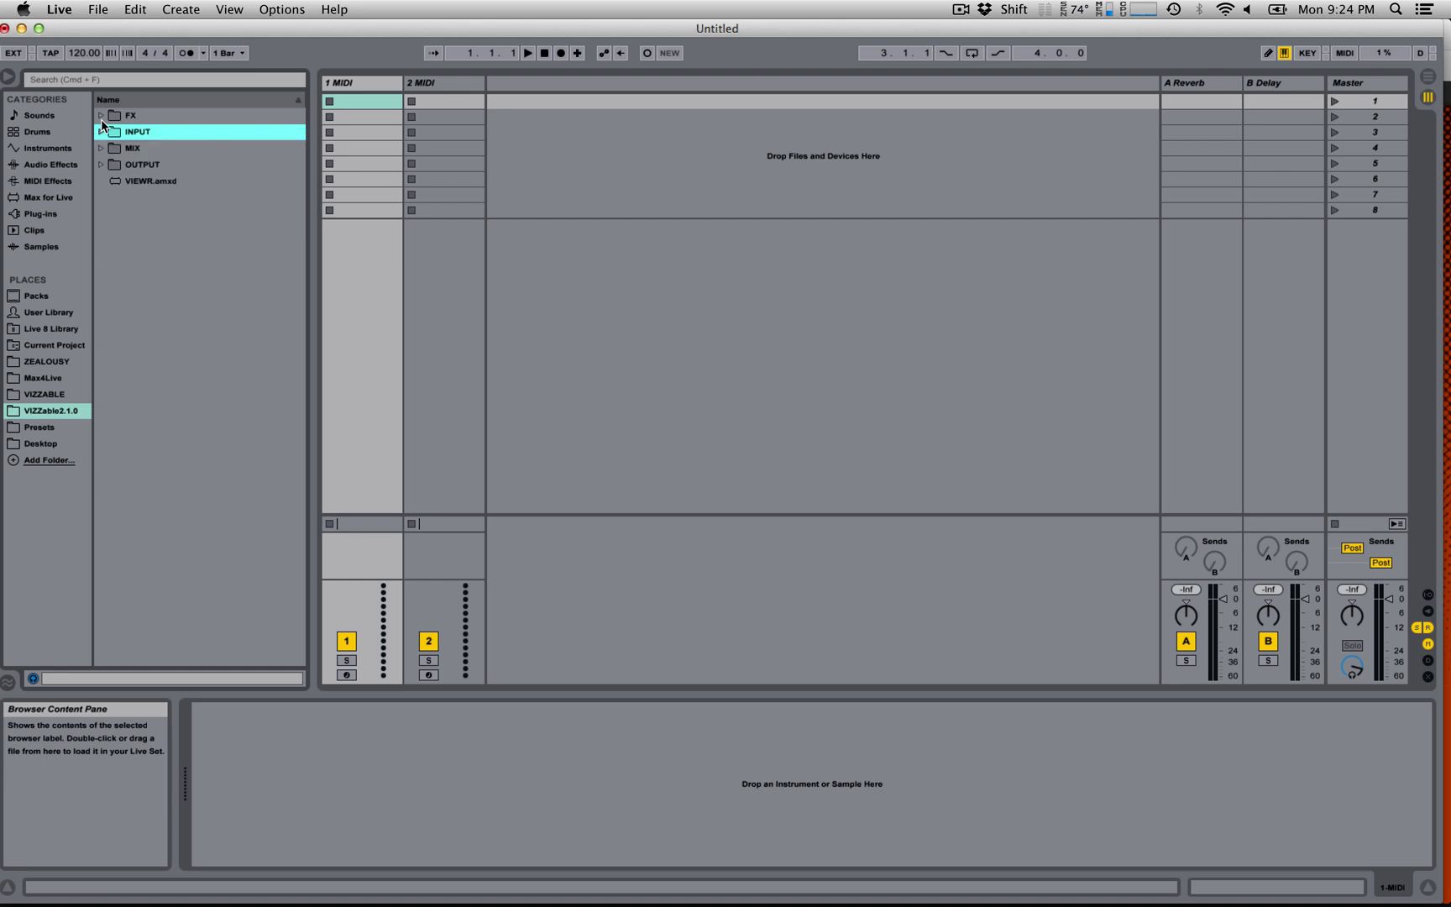
{"action": "left_click", "coordinate": [101, 115]}
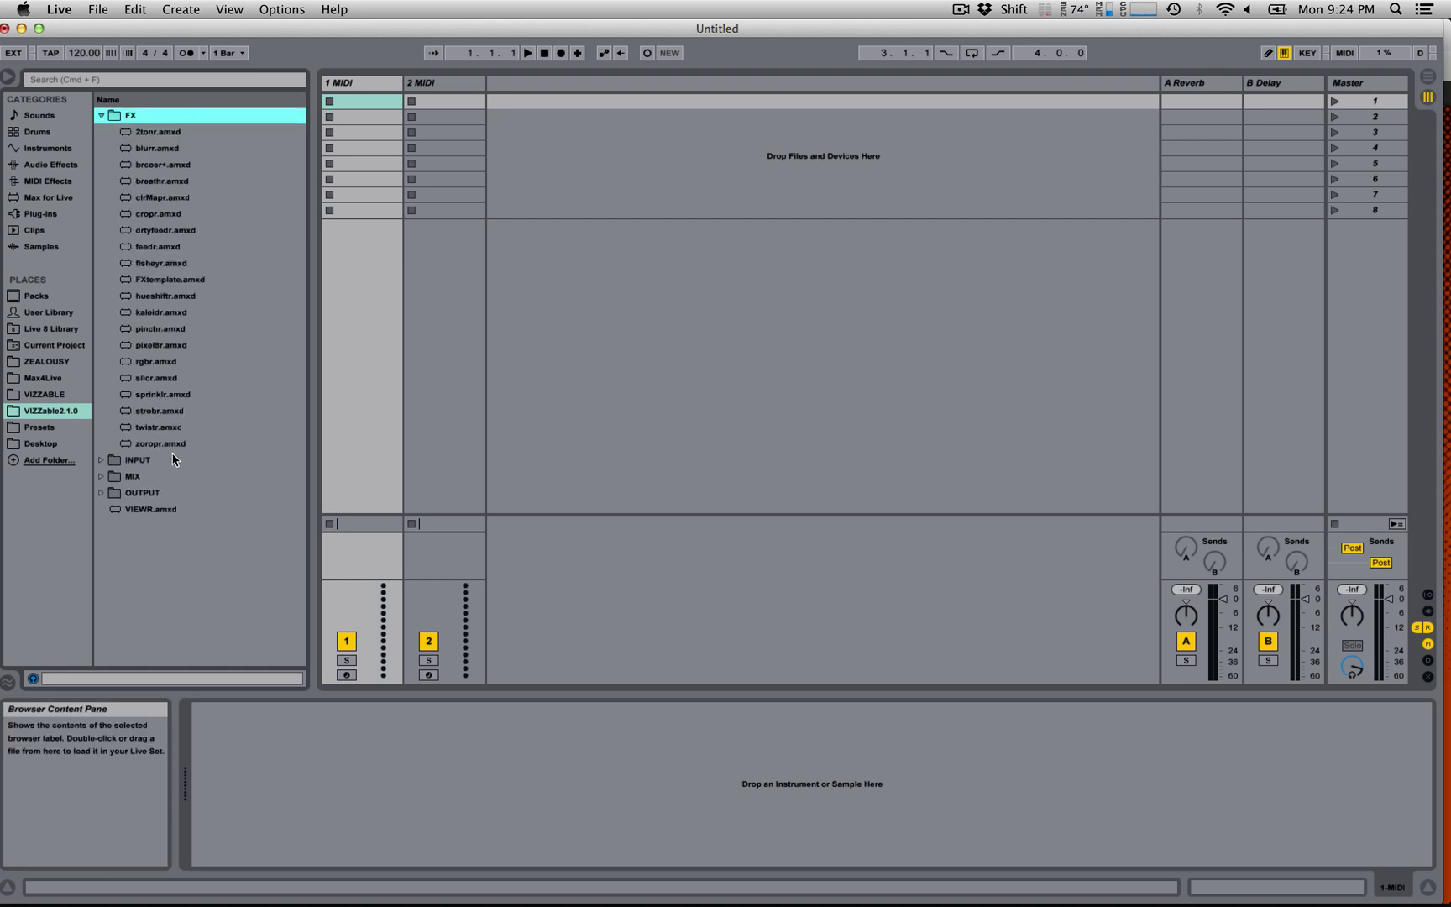
{"action": "left_click", "coordinate": [100, 114]}
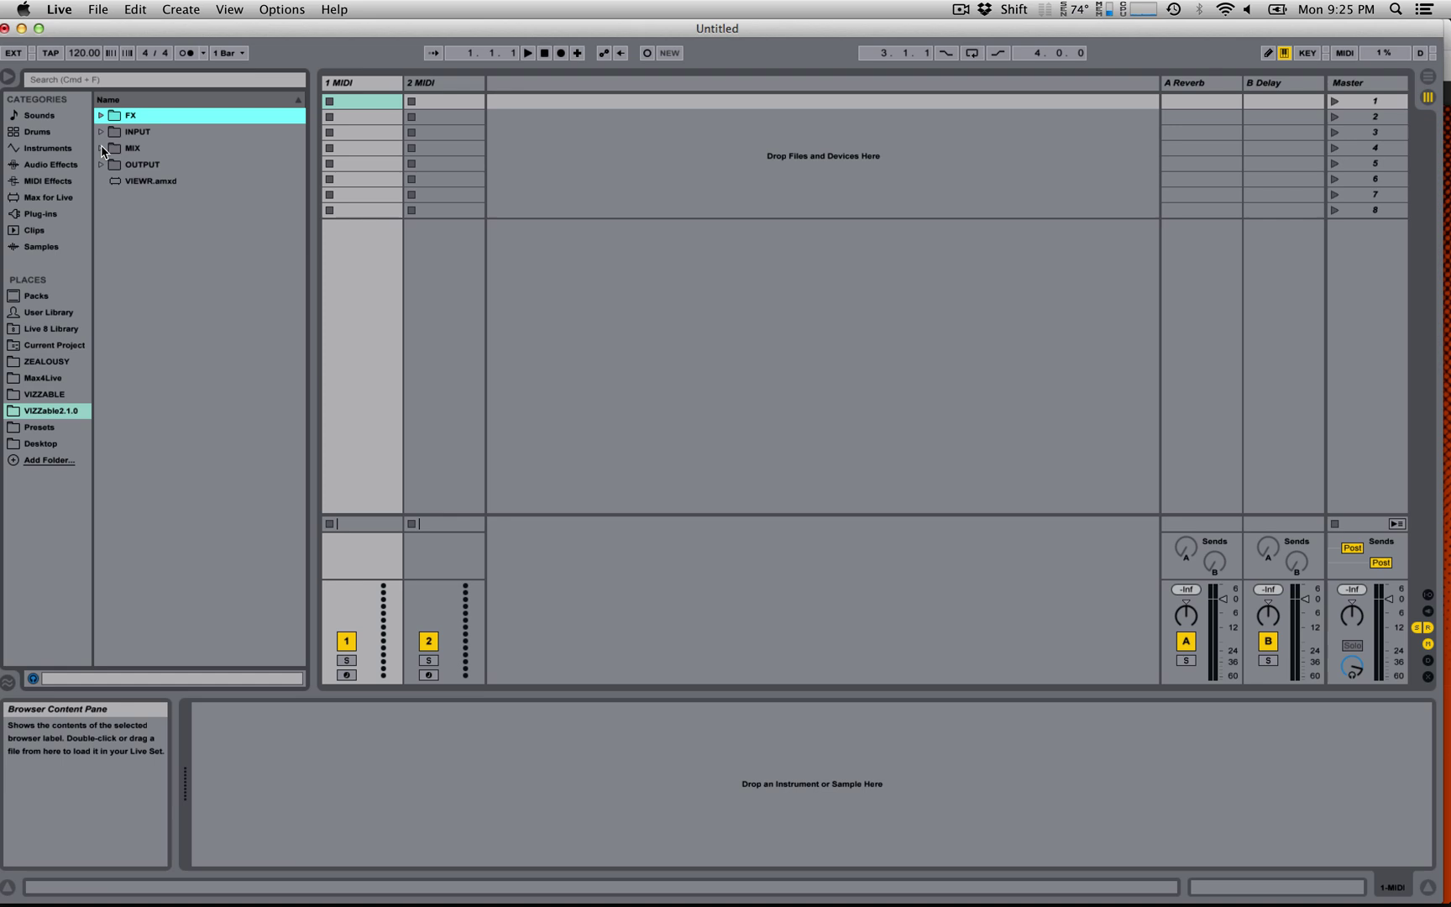
{"action": "left_click", "coordinate": [102, 148]}
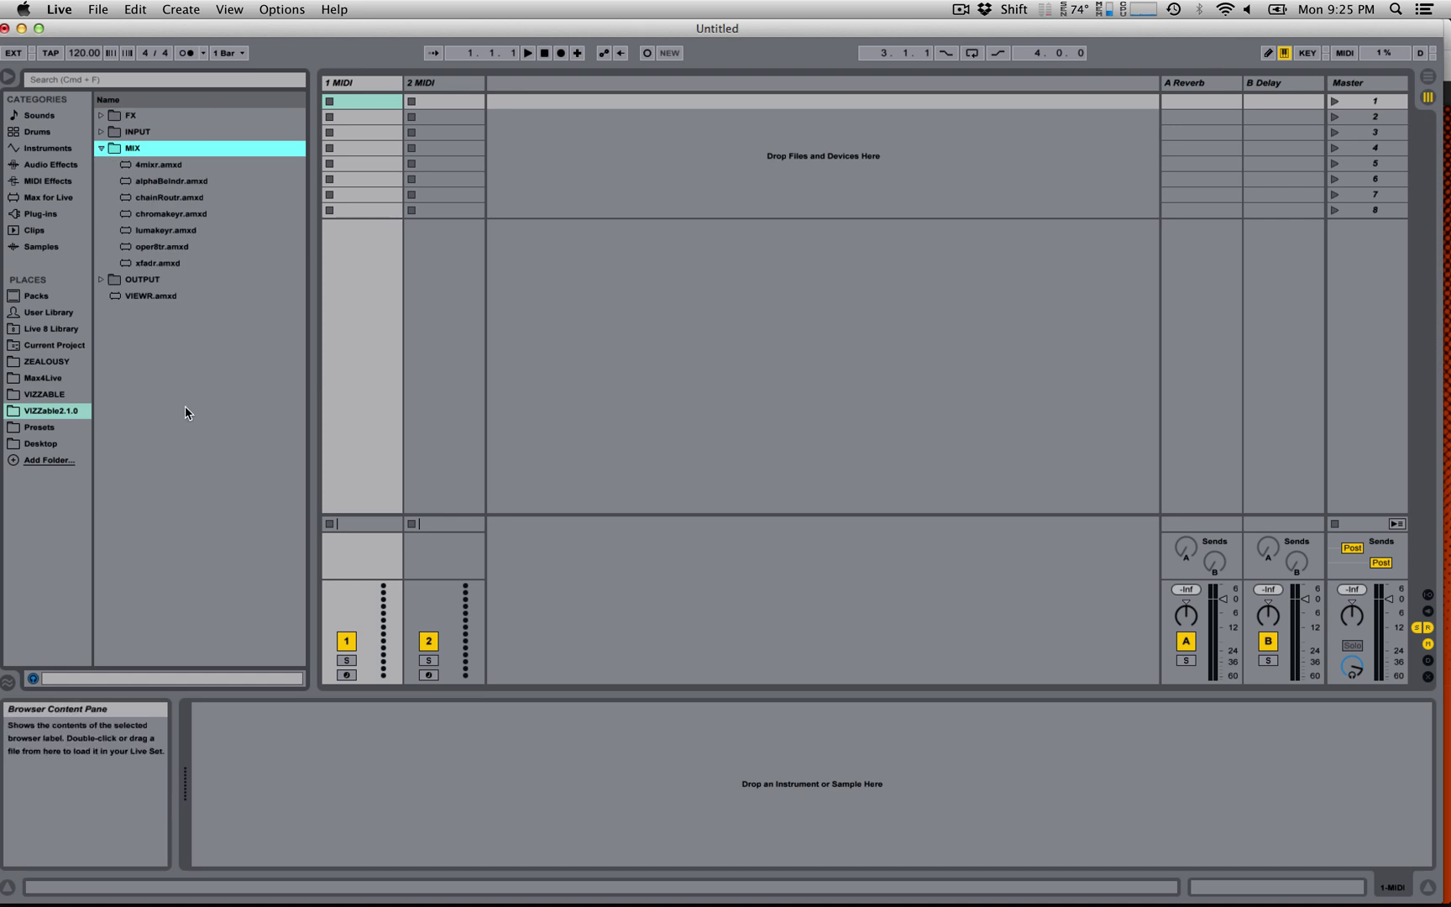
{"action": "left_click", "coordinate": [101, 279]}
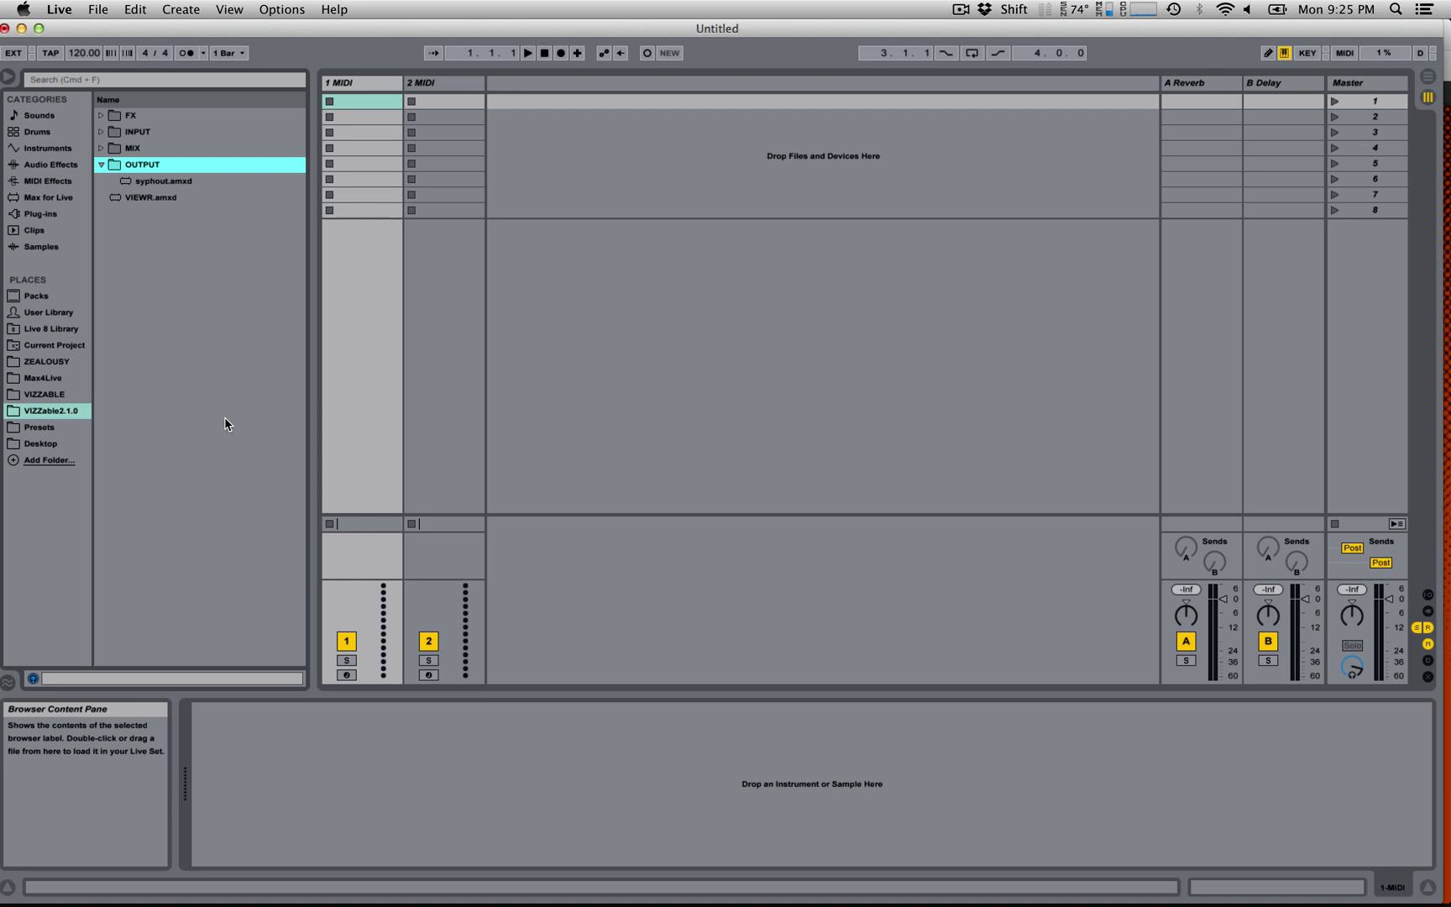
{"action": "left_click", "coordinate": [101, 165]}
{"action": "left_click", "coordinate": [148, 182]}
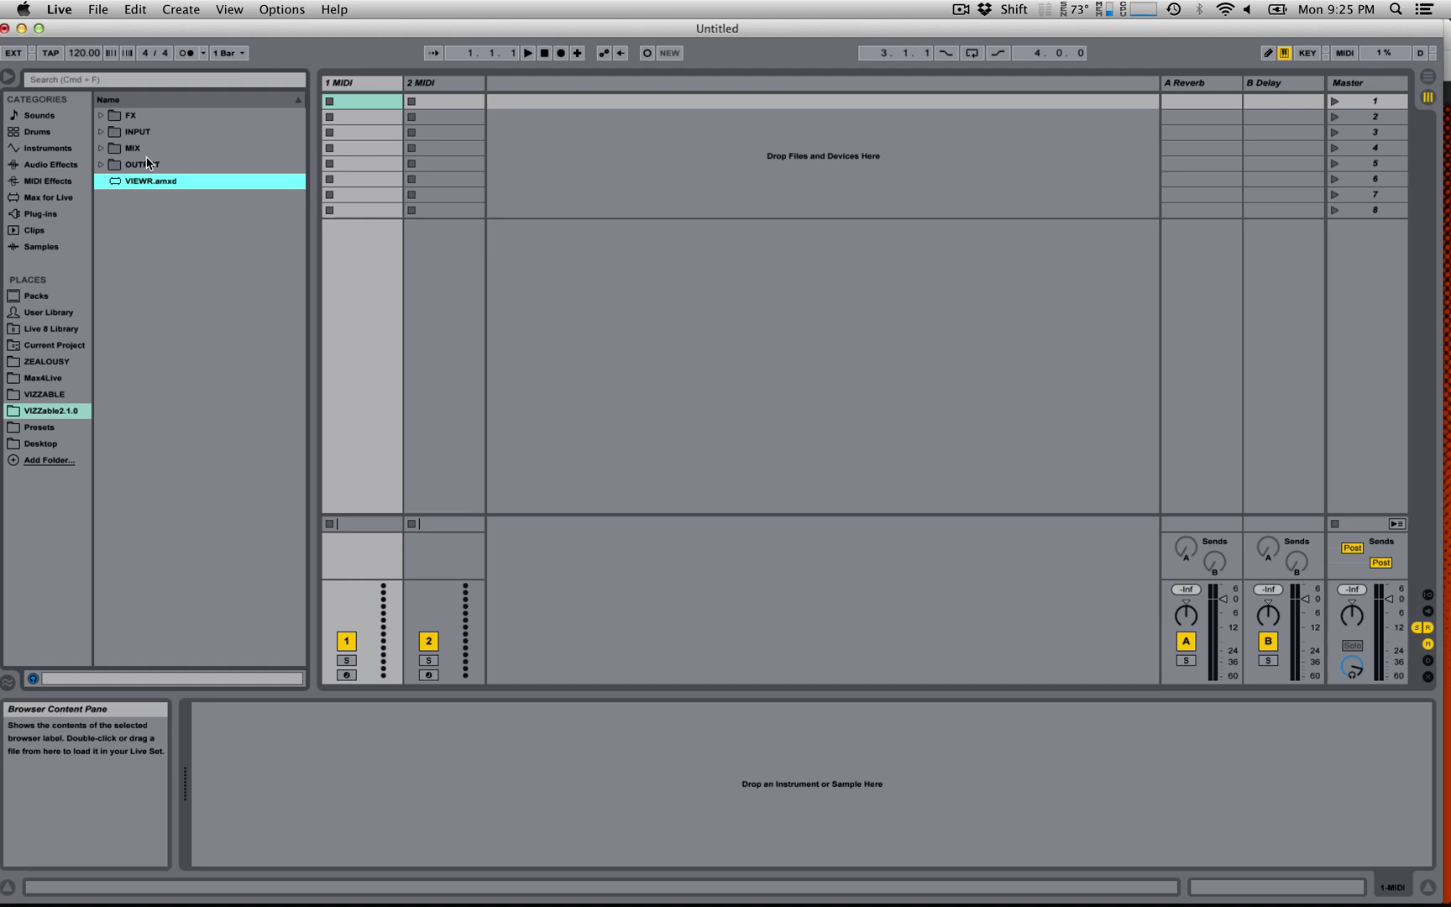
Step: Load VIEWR onto MIDI track 1, set its output to 800x600, and reposition the window
{"action": "left_click_drag", "start_coordinate": [146, 190], "coordinate": [314, 759]}
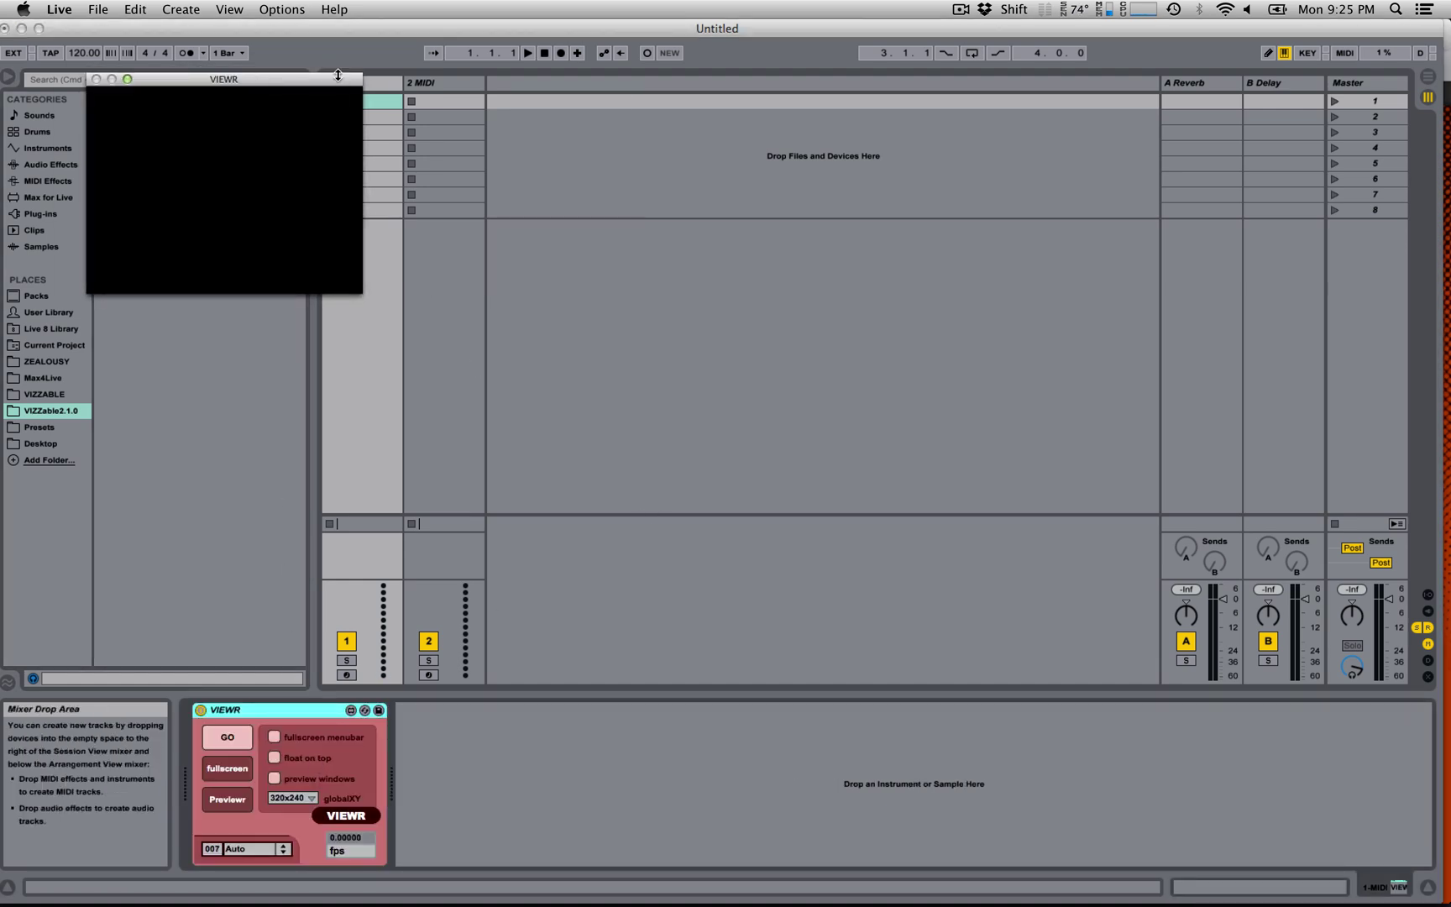
{"action": "left_click_drag", "start_coordinate": [292, 80], "coordinate": [1160, 192]}
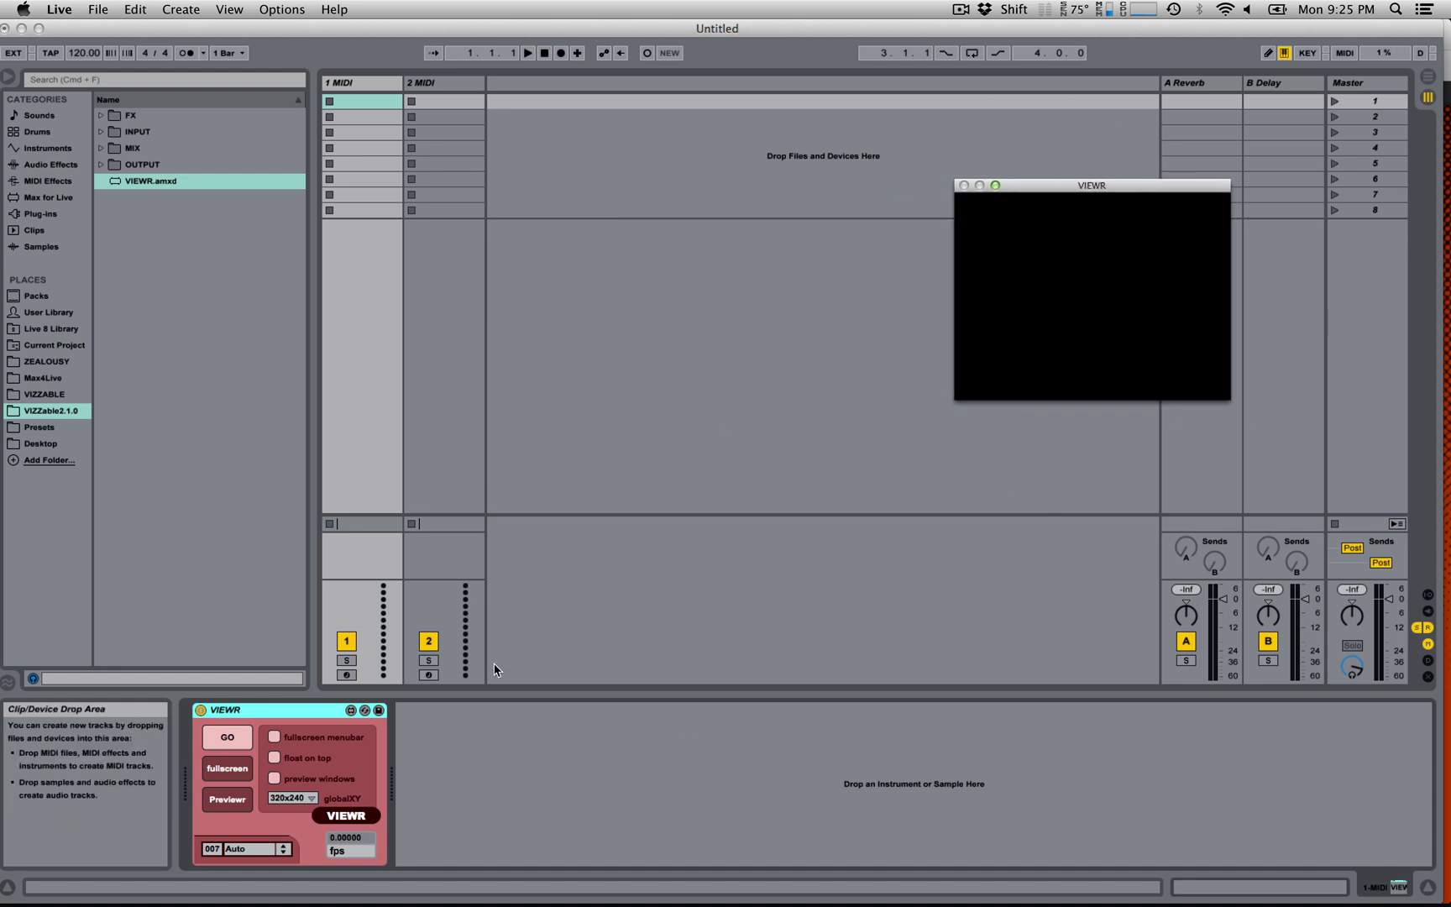
{"action": "left_click", "coordinate": [502, 707]}
{"action": "left_click", "coordinate": [296, 796]}
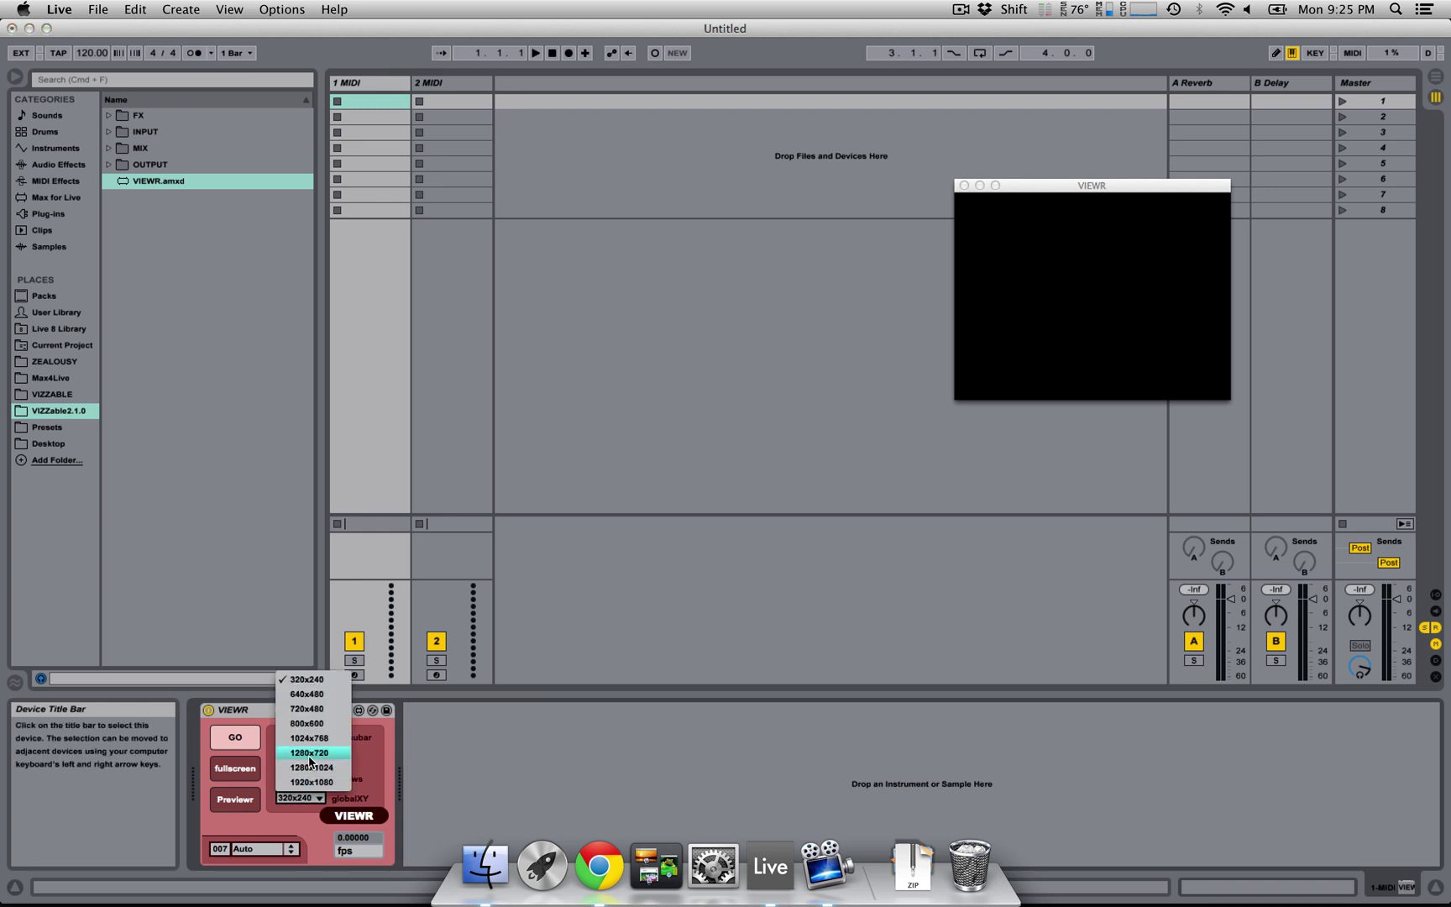
{"action": "left_click", "coordinate": [313, 729]}
{"action": "left_click_drag", "start_coordinate": [1069, 199], "coordinate": [1114, 137]}
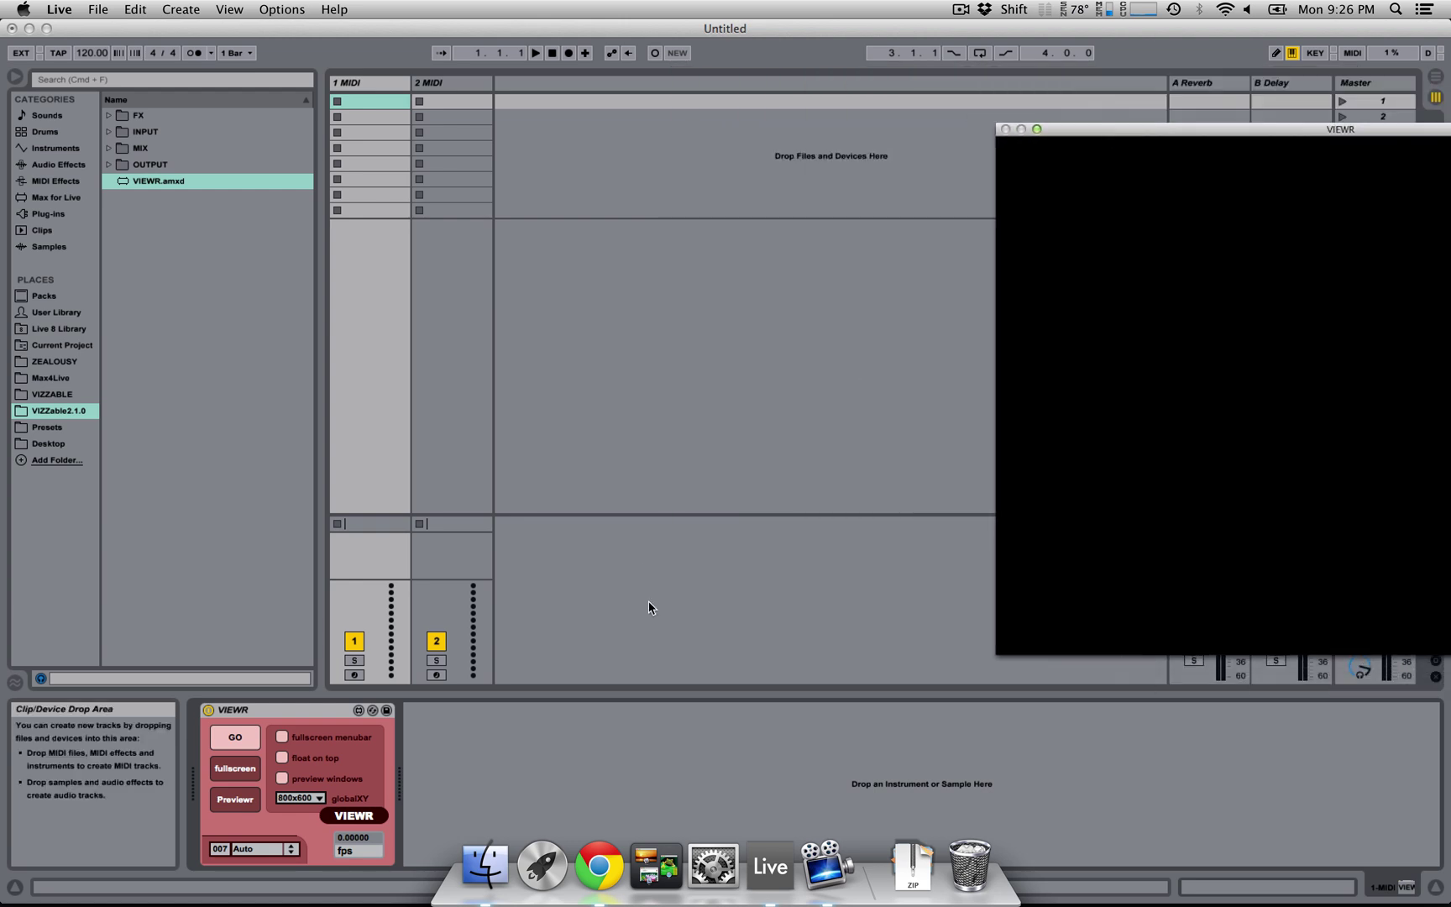
Step: Test VIEWR fullscreen output, then open the PREVIEWR window and move it toward the centre
{"action": "left_click", "coordinate": [682, 781]}
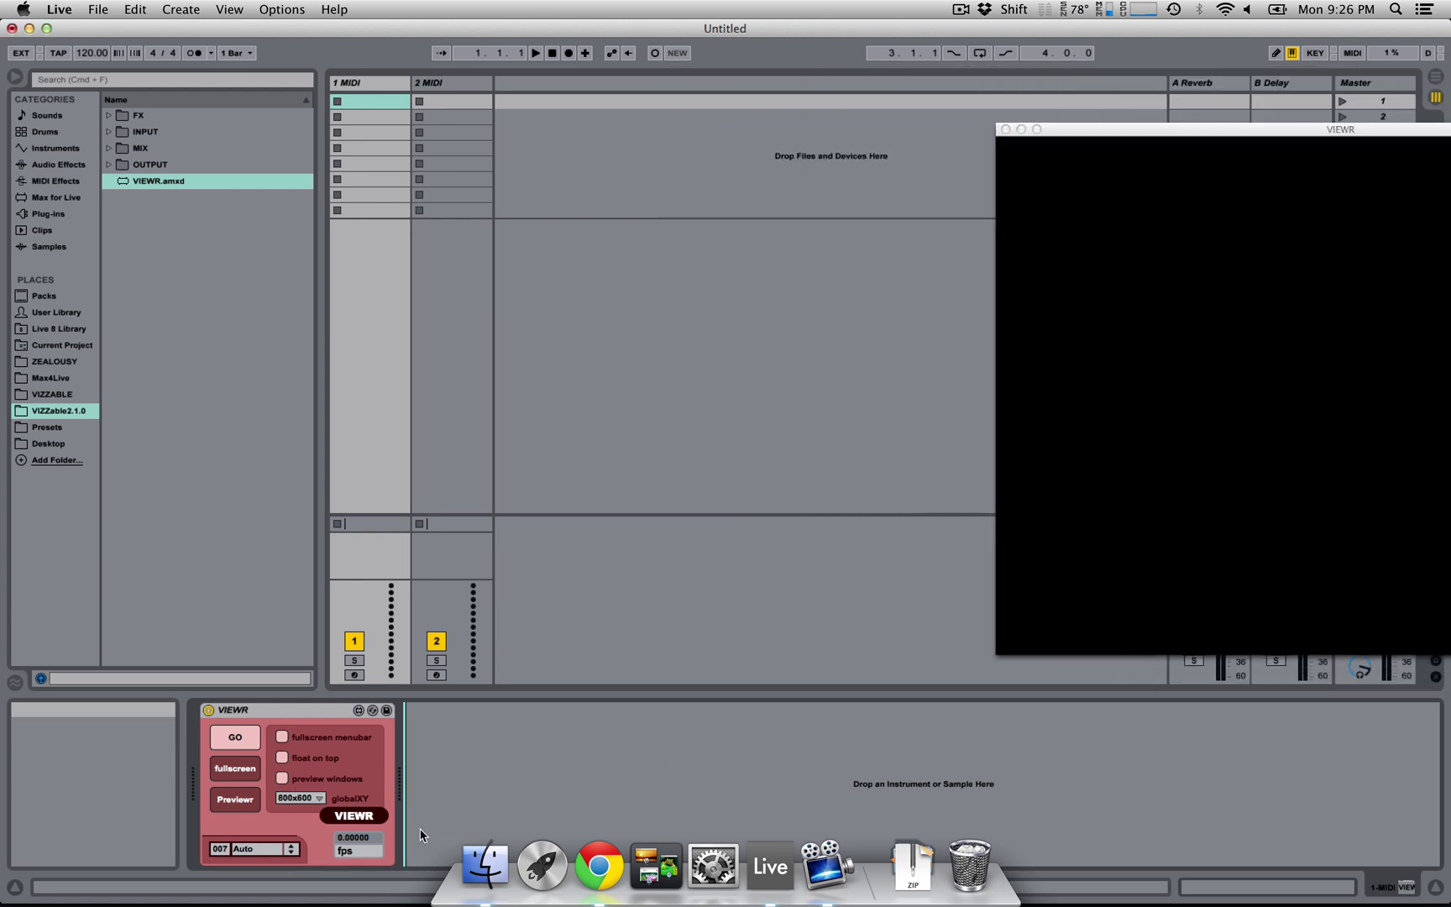
{"action": "left_click", "coordinate": [250, 775]}
{"action": "key", "text": "Escape"}
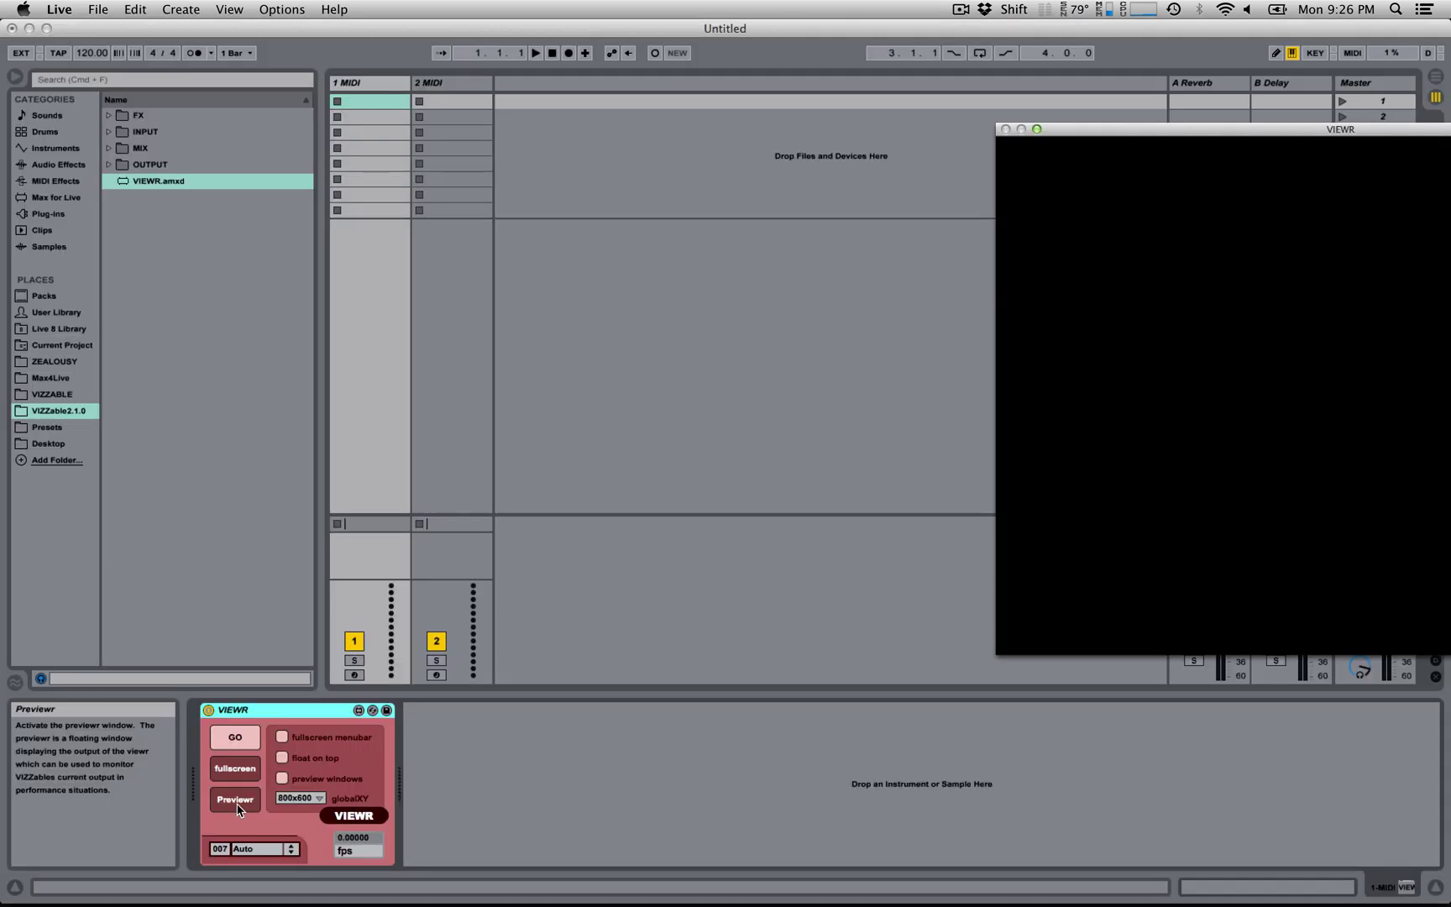
{"action": "left_click", "coordinate": [237, 806]}
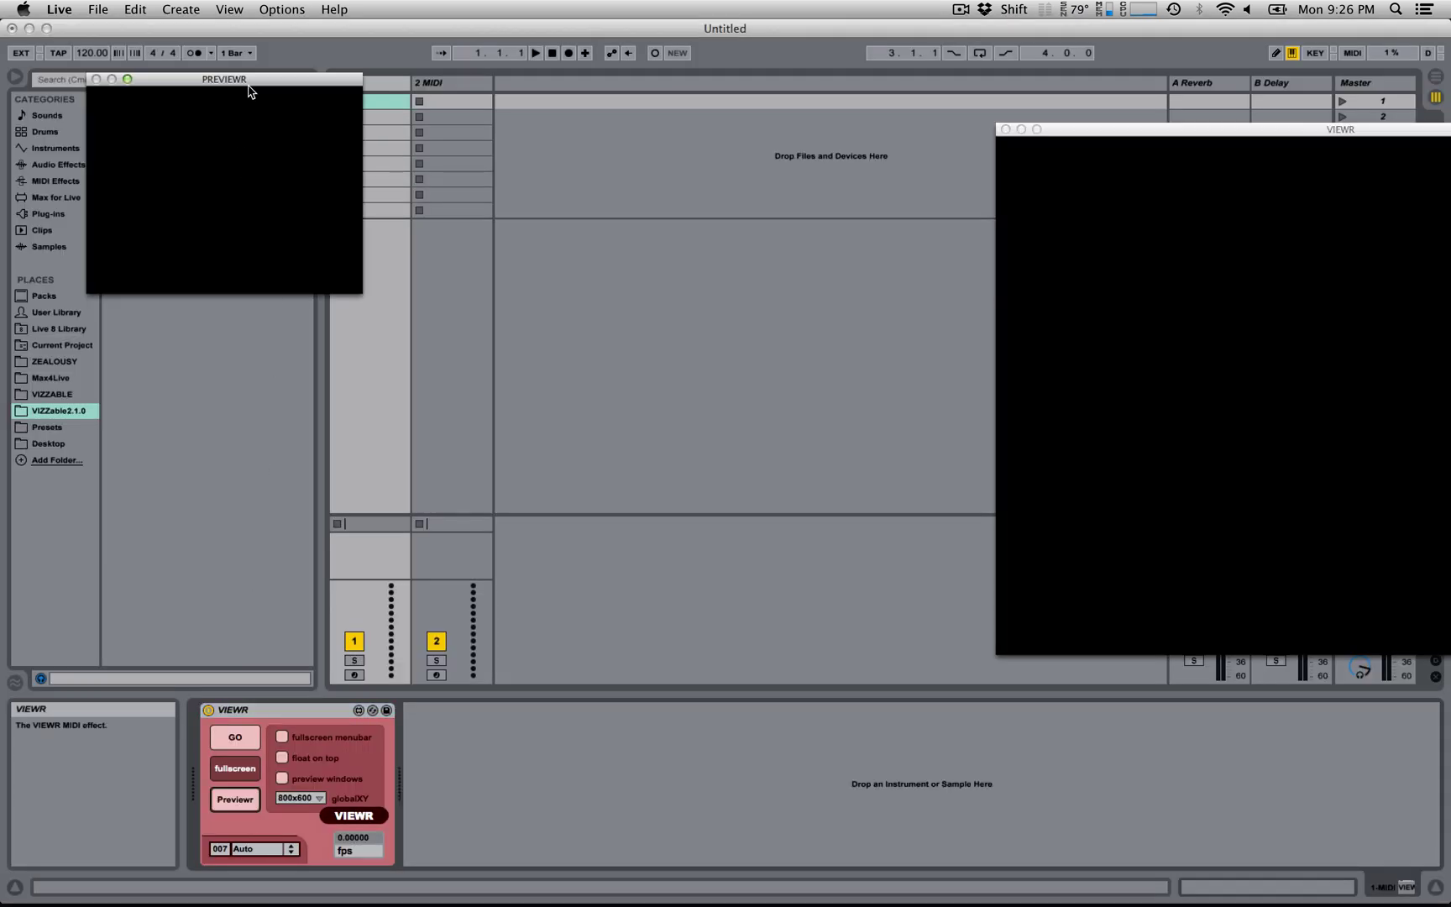
{"action": "left_click_drag", "start_coordinate": [250, 90], "coordinate": [810, 187]}
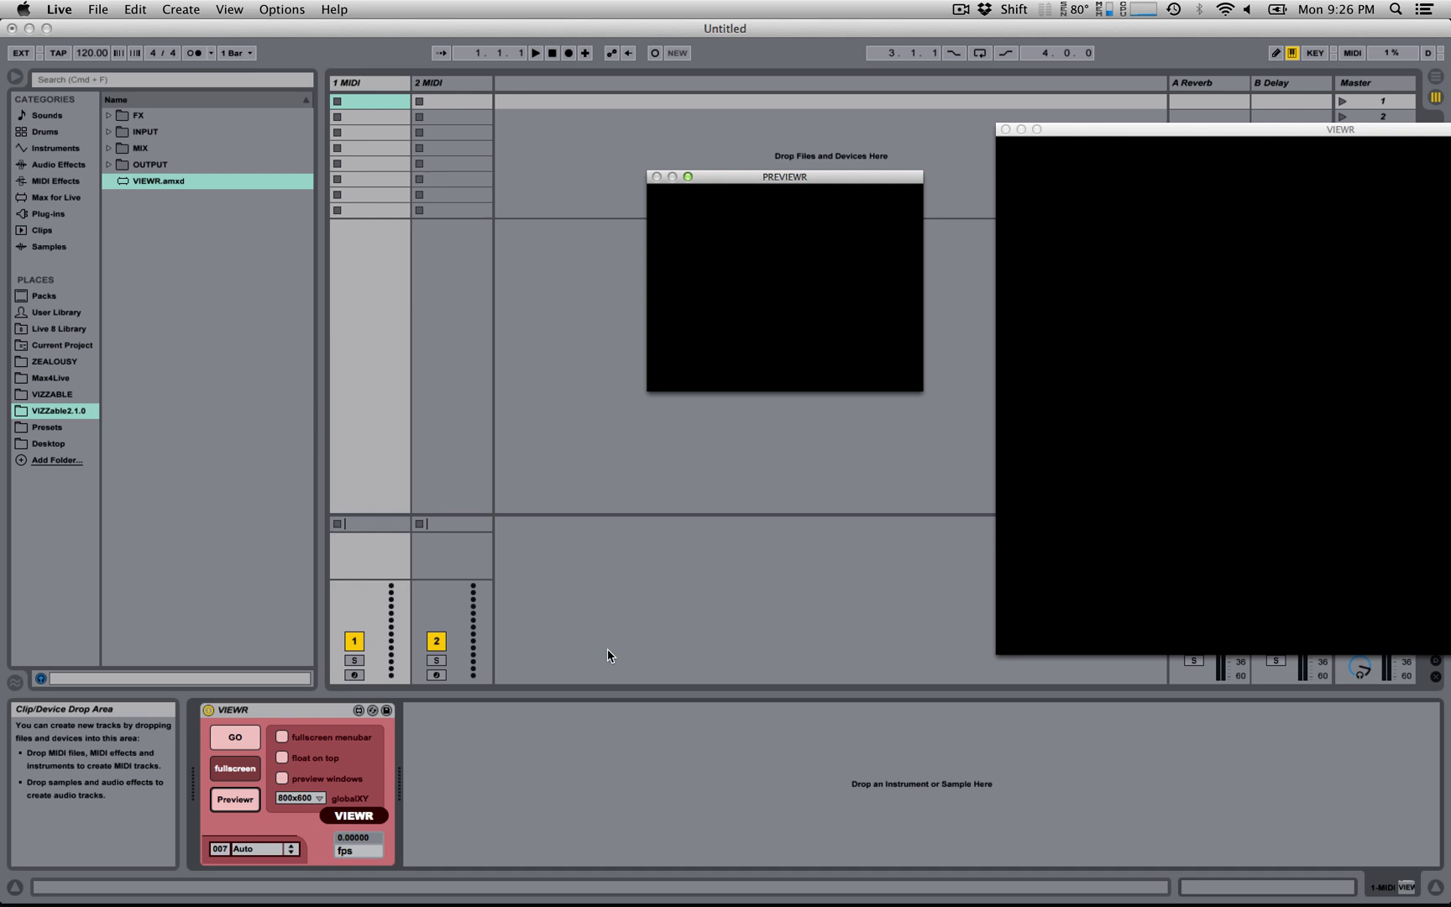
Step: Turn Previewr off, place grabbr before VIEWR on track 1, and enlarge the VIEWR window
{"action": "left_click", "coordinate": [236, 801]}
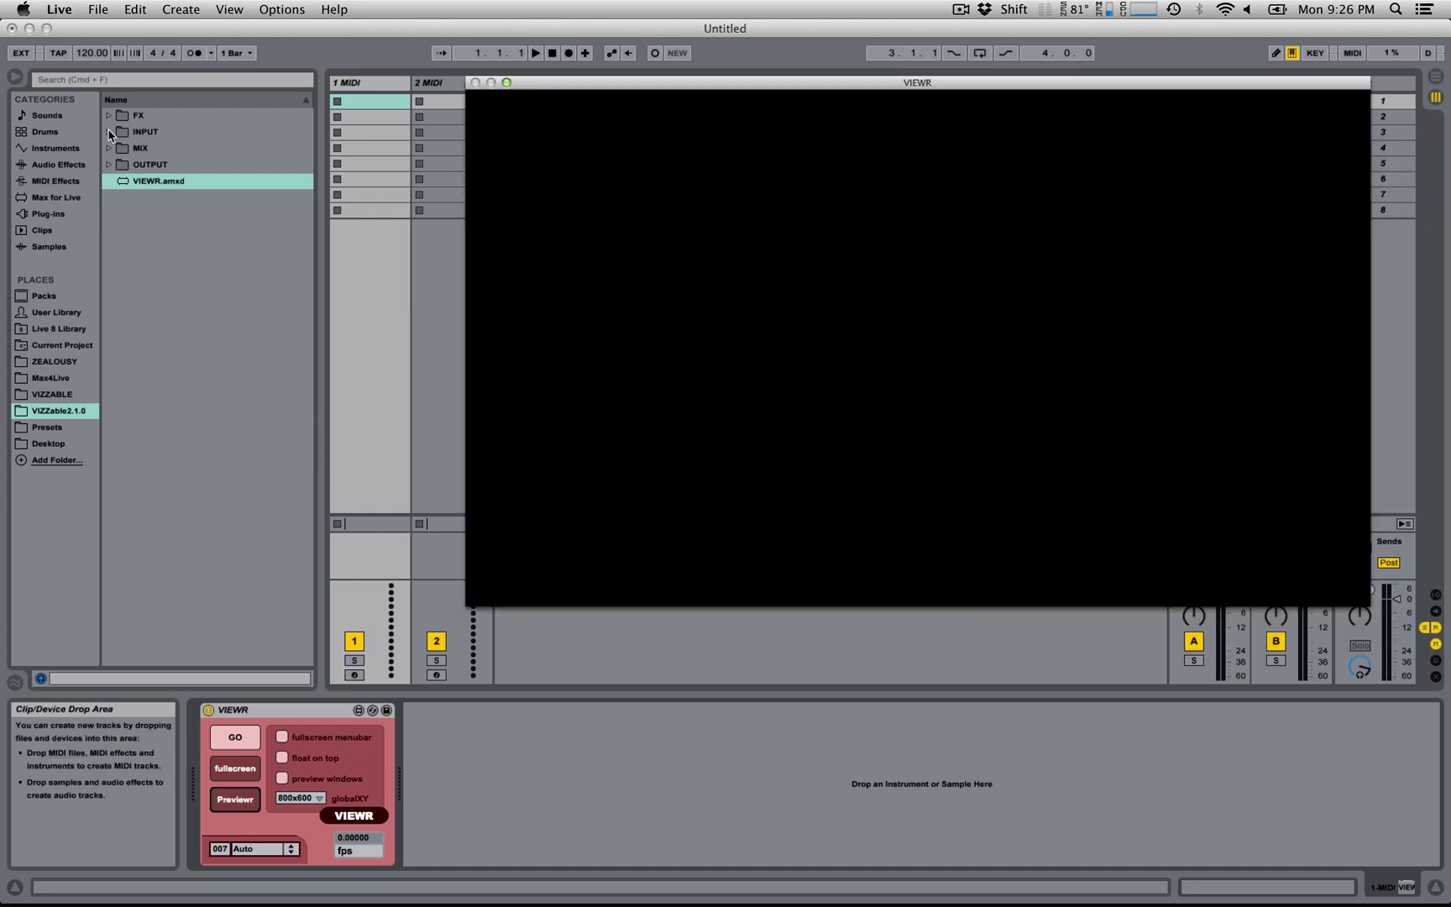
{"action": "left_click", "coordinate": [110, 132]}
{"action": "left_click", "coordinate": [188, 185]}
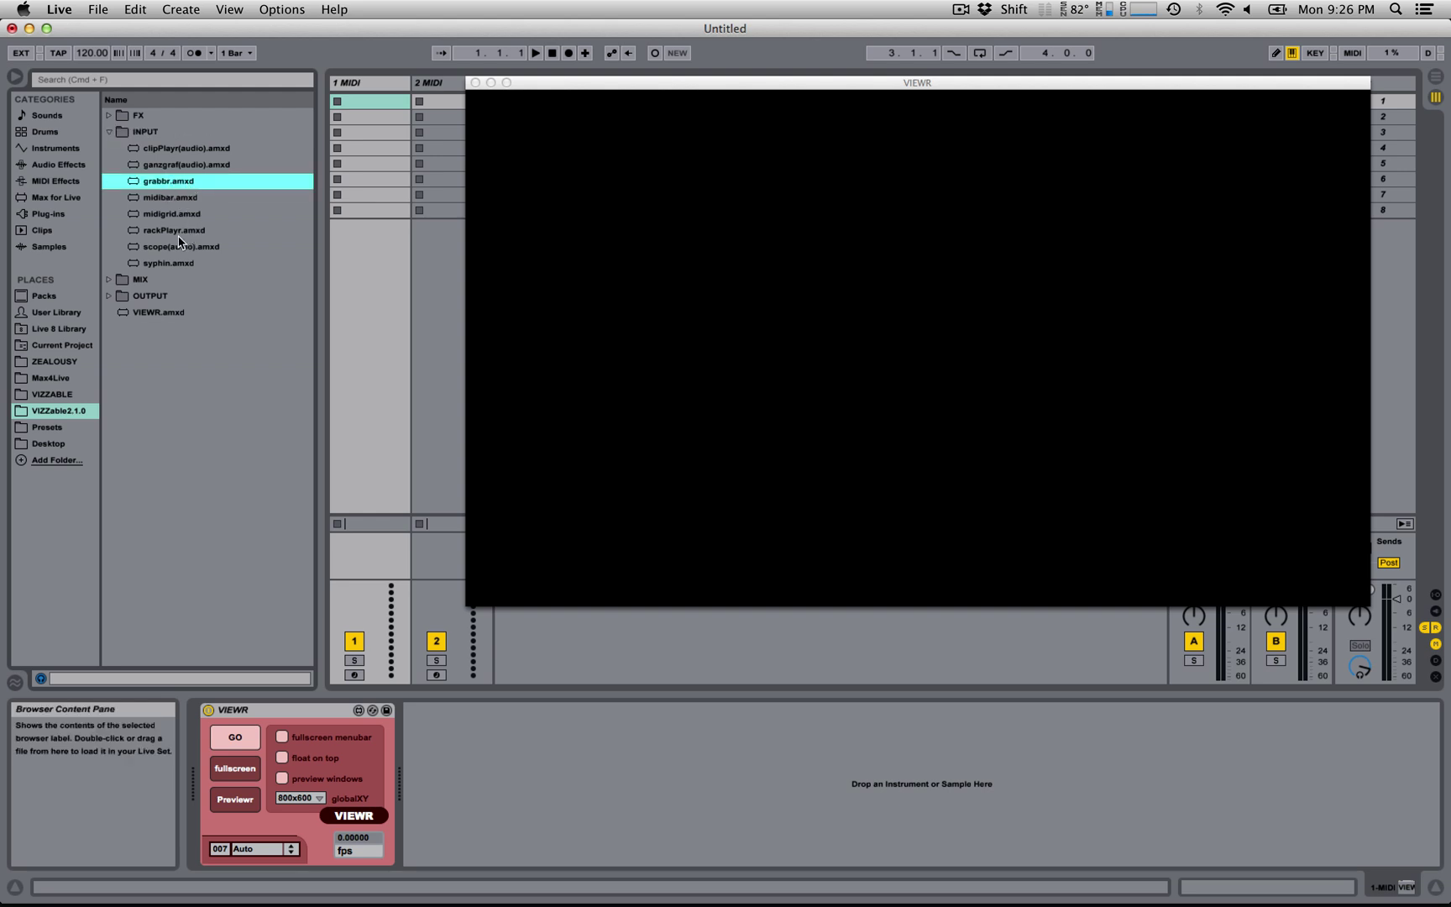
{"action": "mouse_move", "coordinate": [179, 243]}
{"action": "left_mouse_down"}
{"action": "mouse_move", "coordinate": [220, 544]}
{"action": "mouse_move", "coordinate": [201, 738]}
{"action": "left_mouse_up"}
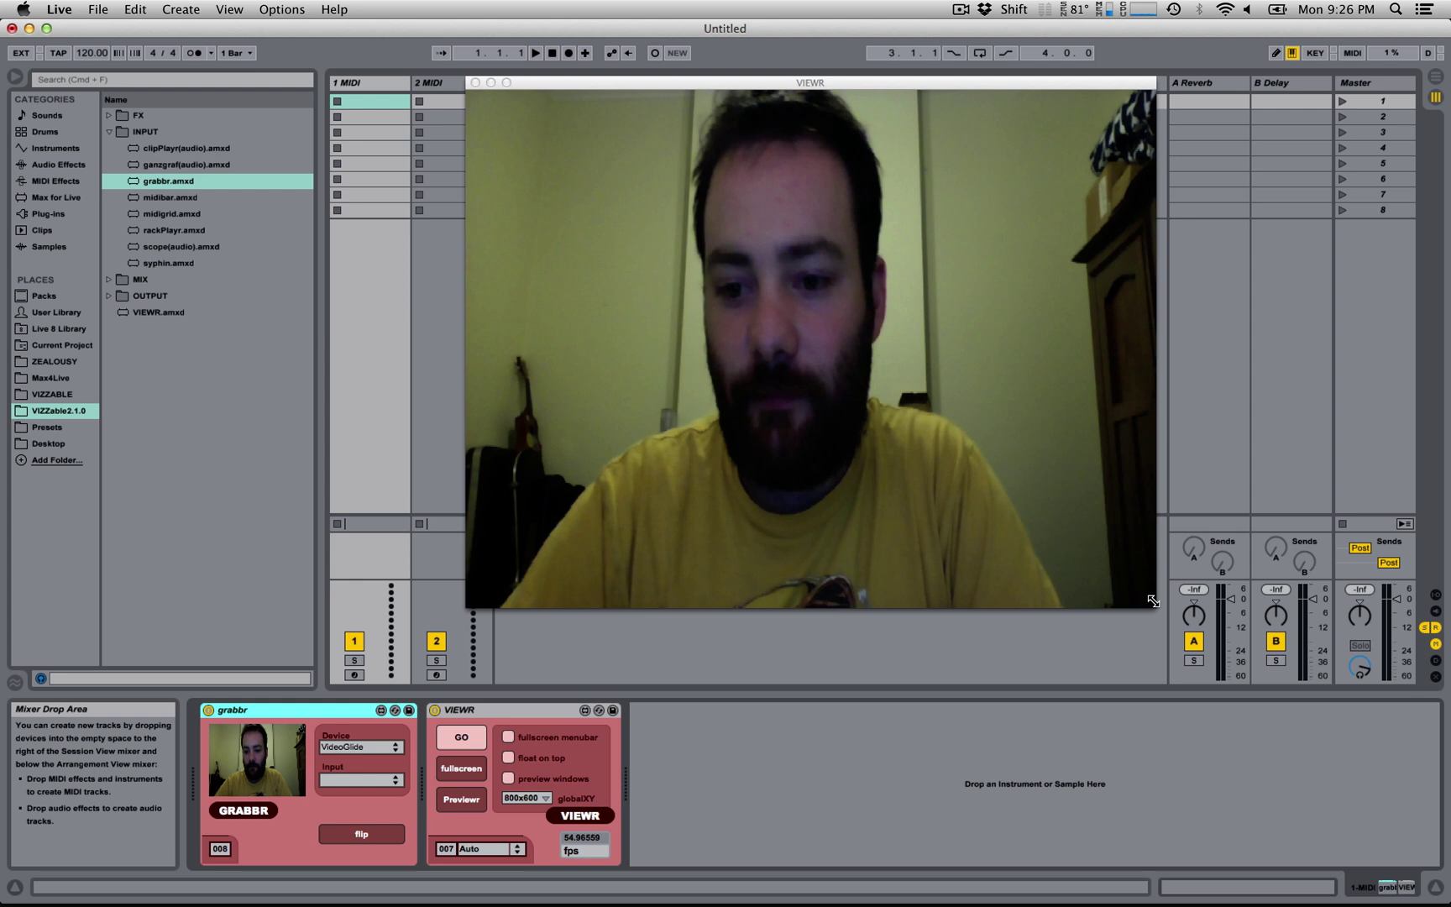
{"action": "left_click_drag", "start_coordinate": [1153, 601], "coordinate": [1331, 593]}
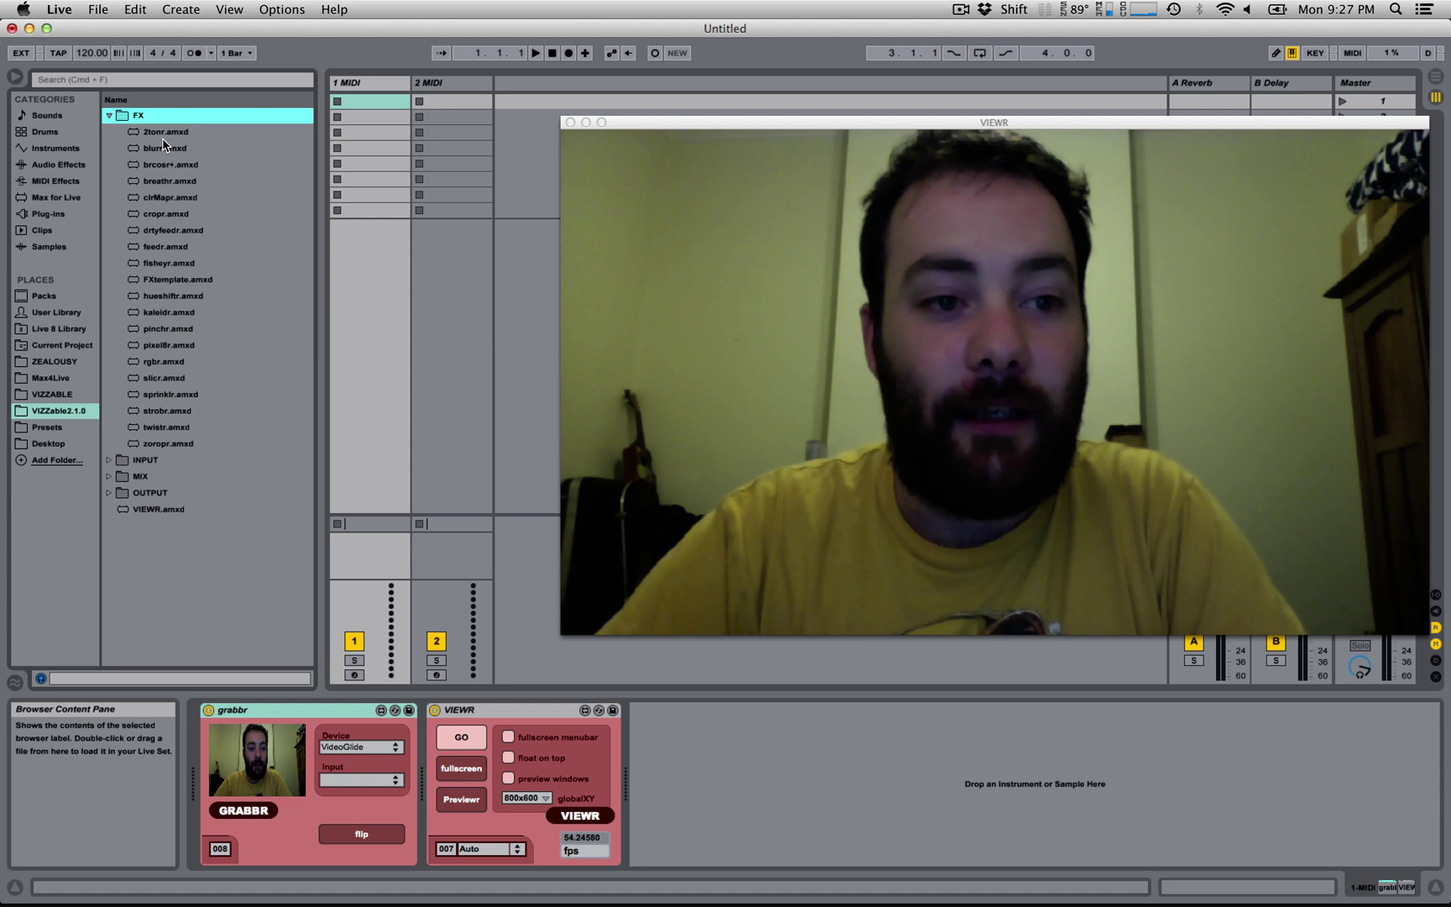
Step: Insert blurr between grabbr and VIEWR, raise its Micro blur amount, and open its source list
{"action": "left_click_drag", "start_coordinate": [160, 148], "coordinate": [423, 808]}
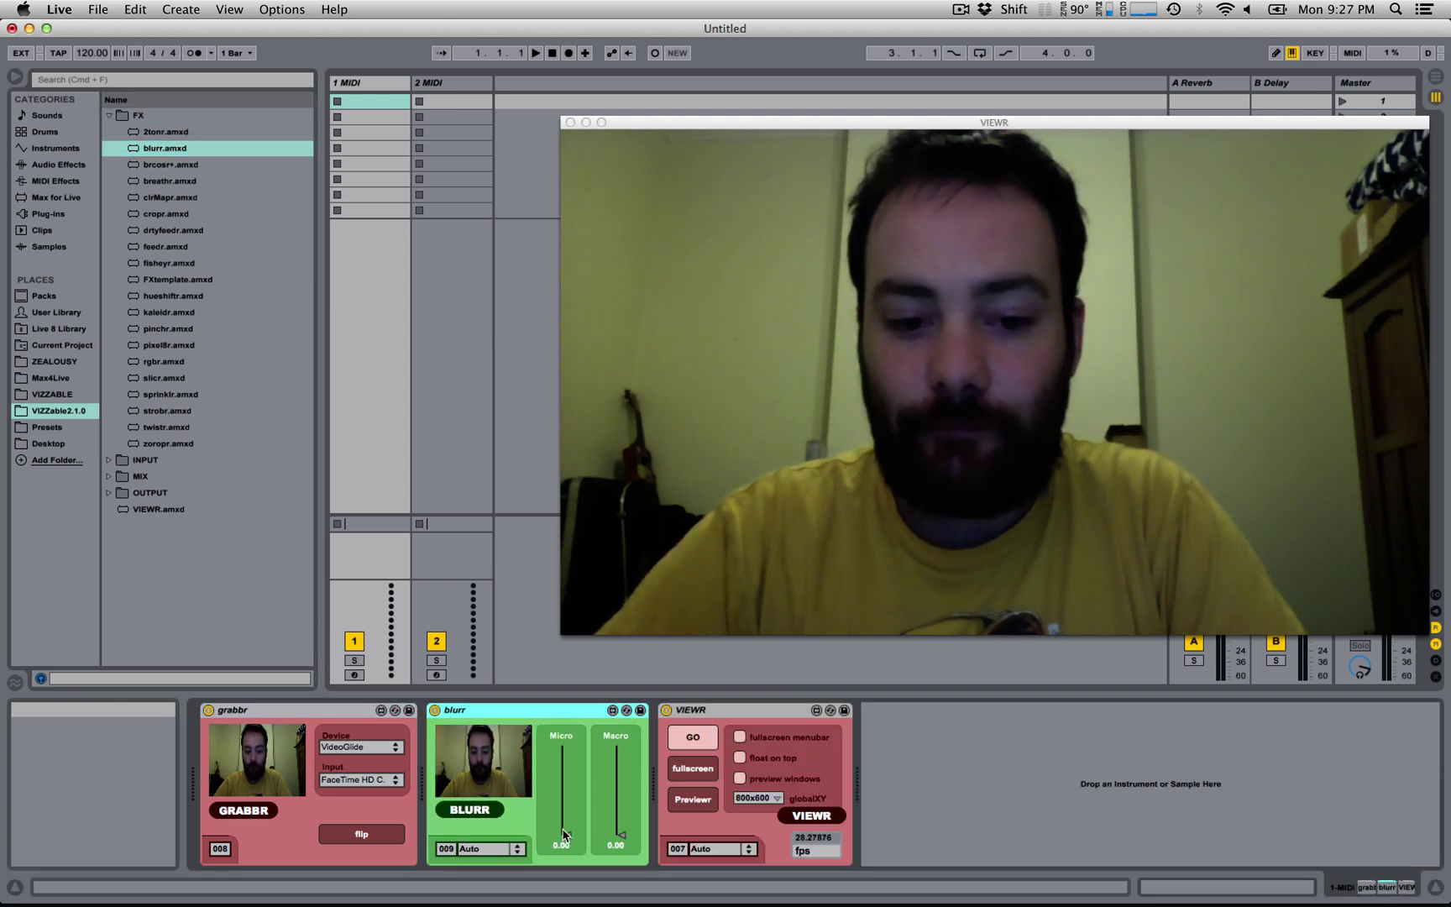
{"action": "mouse_move", "coordinate": [567, 829]}
{"action": "left_mouse_down"}
{"action": "mouse_move", "coordinate": [567, 745]}
{"action": "mouse_move", "coordinate": [567, 834]}
{"action": "left_mouse_up"}
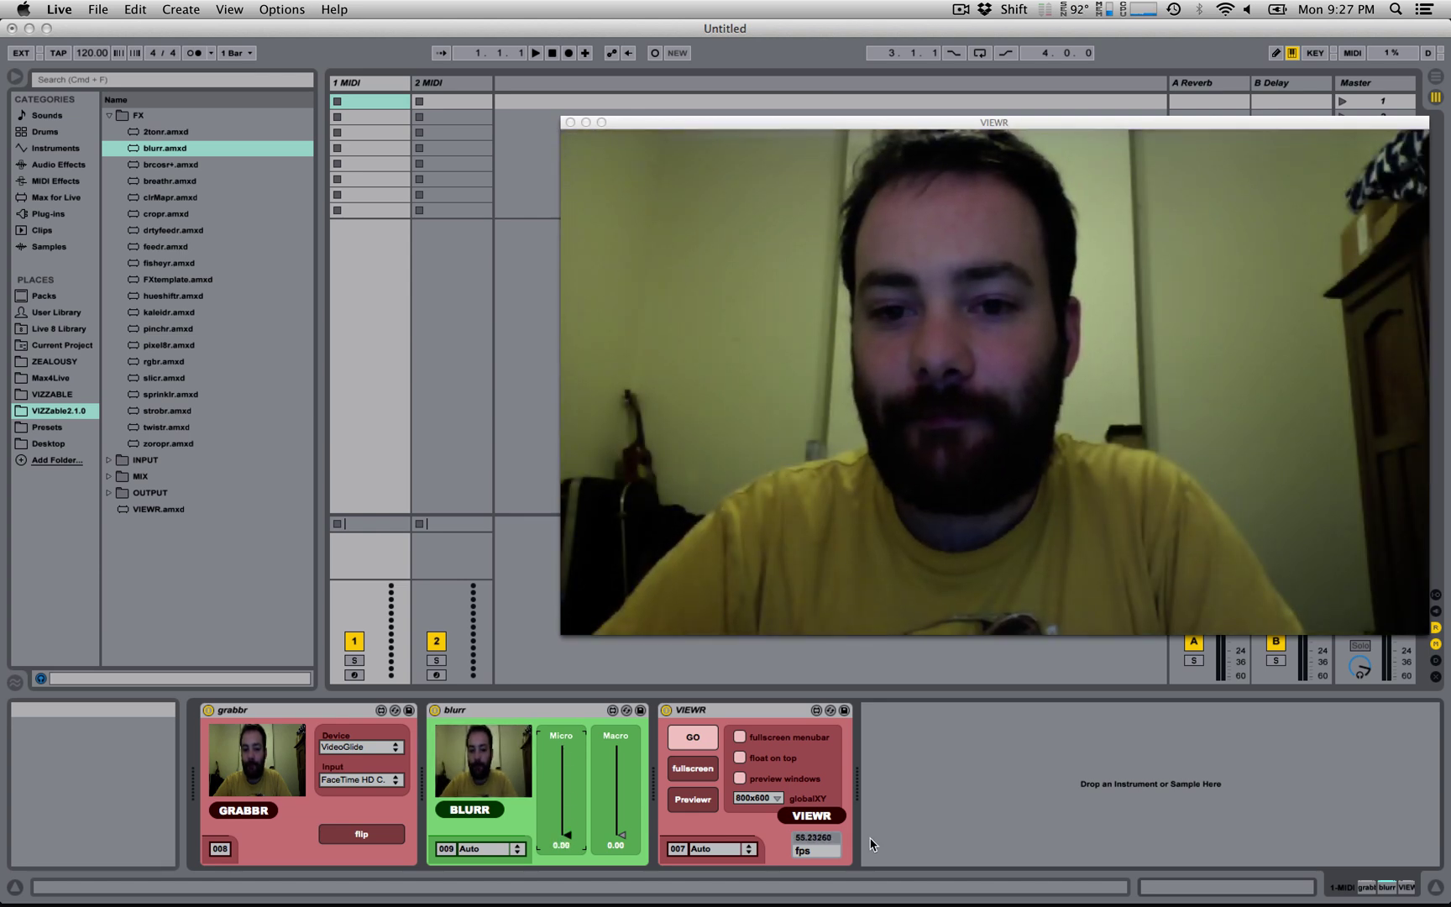
{"action": "left_click", "coordinate": [876, 751]}
{"action": "key", "text": "Down"}
{"action": "key", "text": "Down"}
{"action": "key", "text": "Down"}
{"action": "key", "text": "Down"}
{"action": "key", "text": "Down"}
{"action": "key", "text": "Down"}
{"action": "key", "text": "Down"}
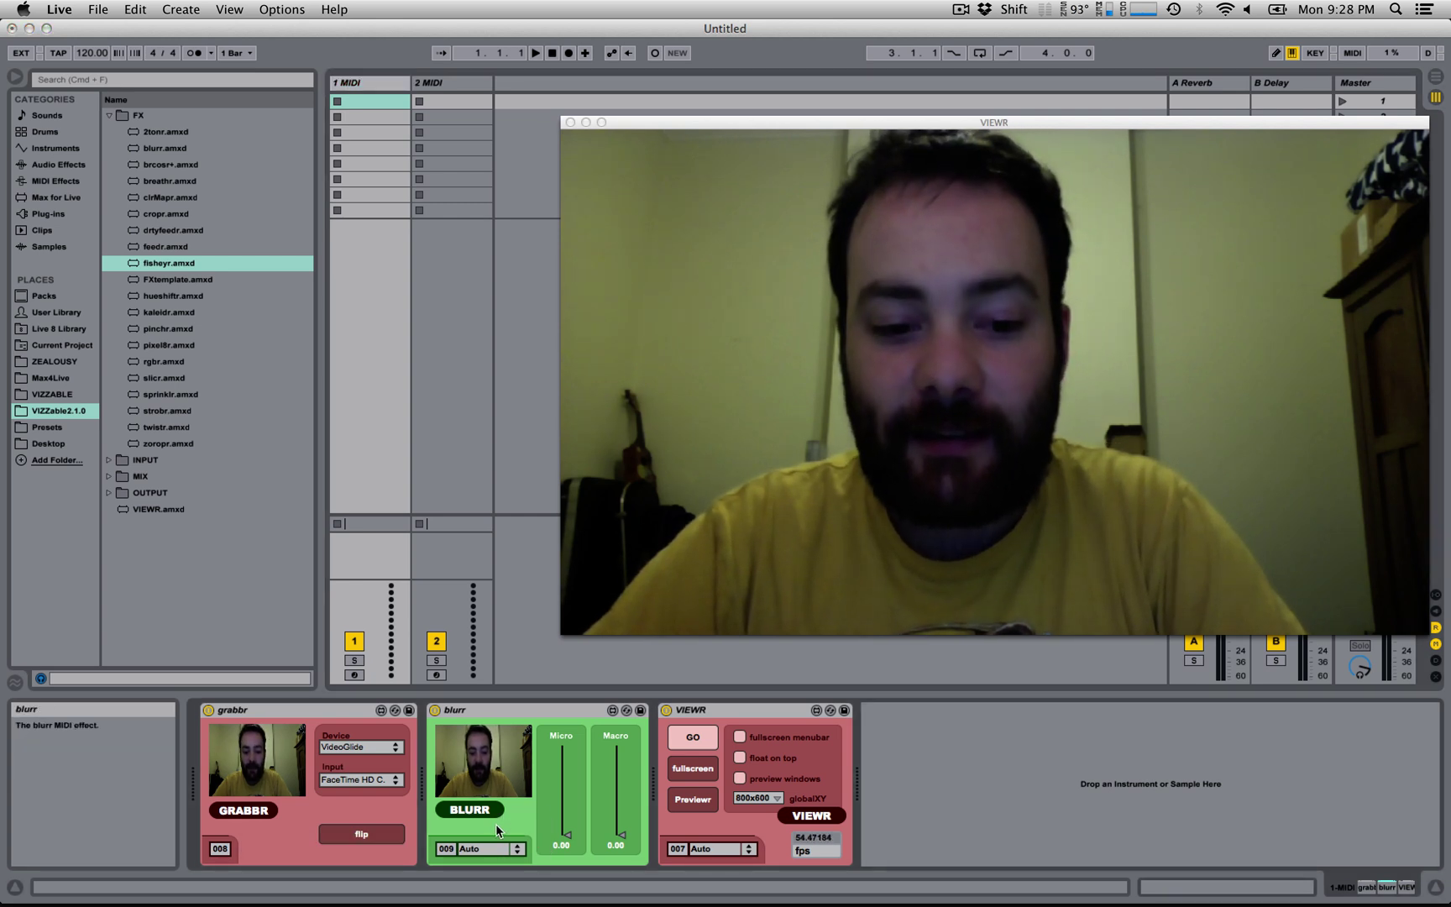
{"action": "left_click", "coordinate": [501, 849]}
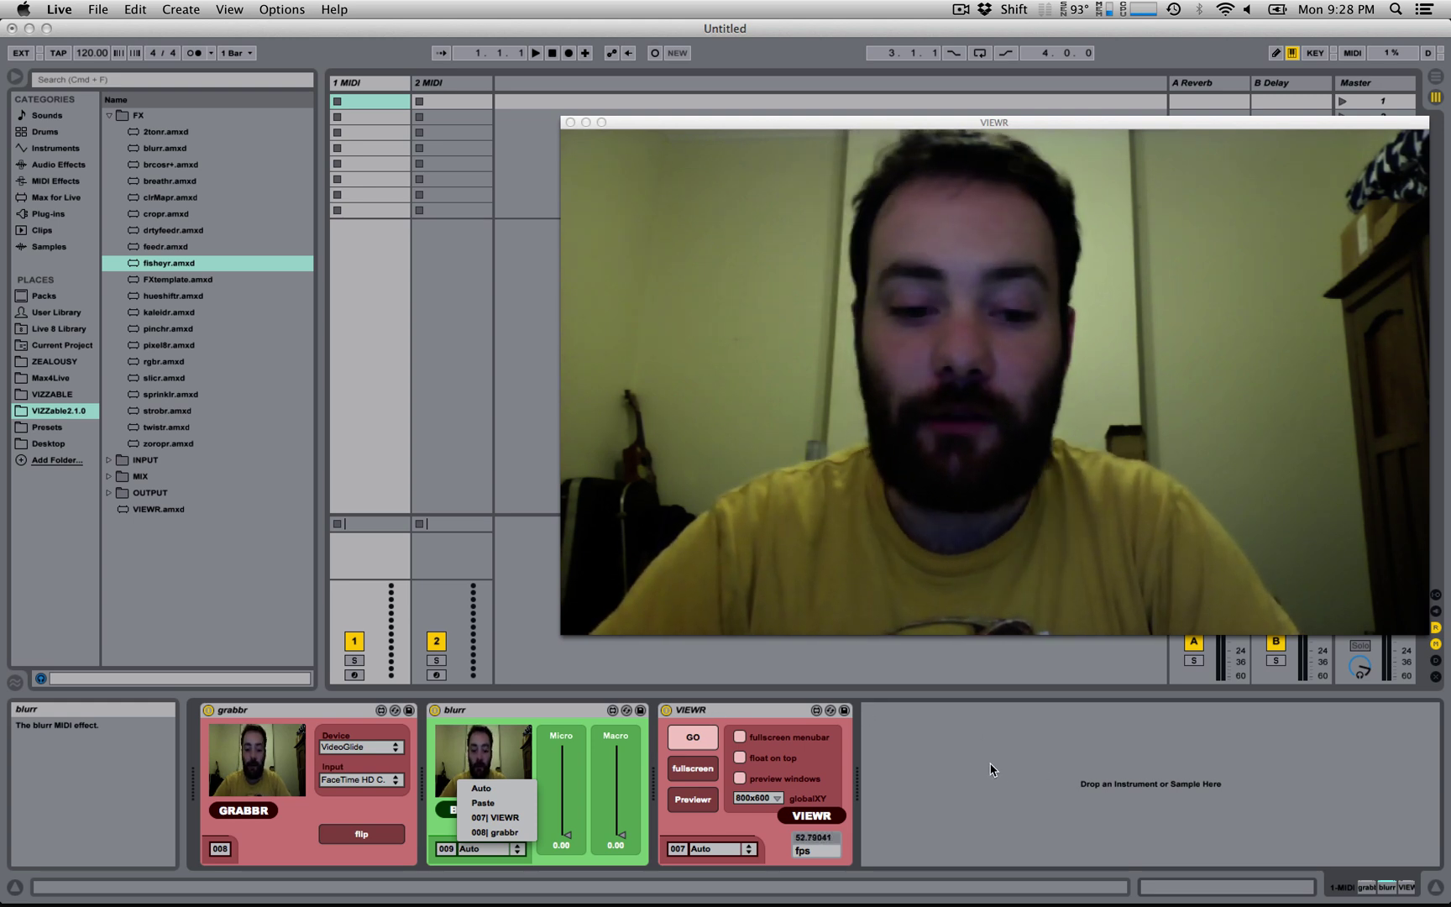
Step: Load fisheyr onto track 2 and set its video source to 009| blurr
{"action": "left_click", "coordinate": [467, 89]}
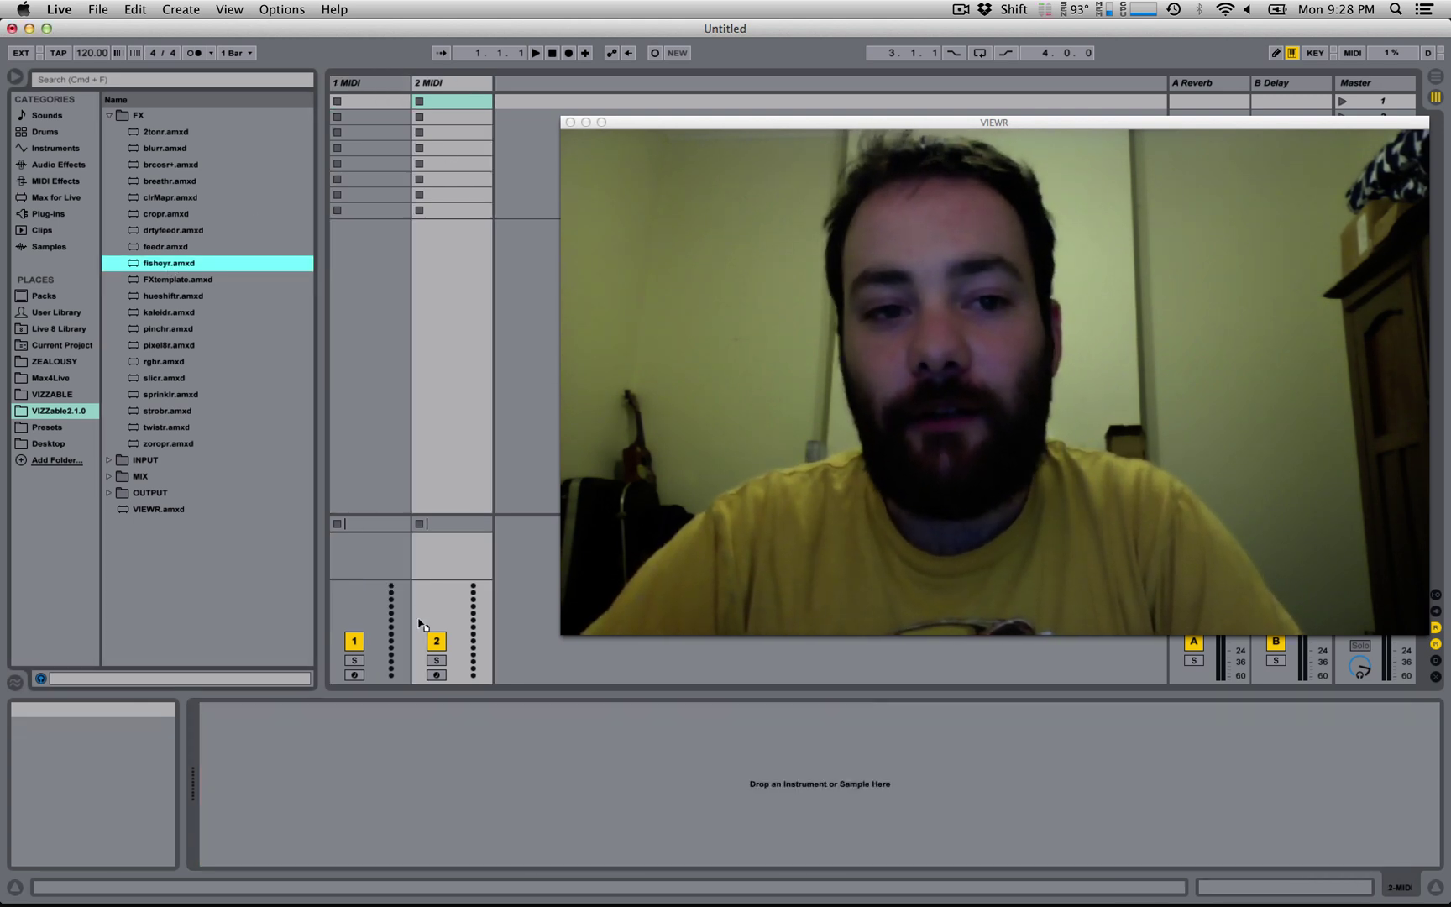
{"action": "left_click_drag", "start_coordinate": [420, 624], "coordinate": [407, 791]}
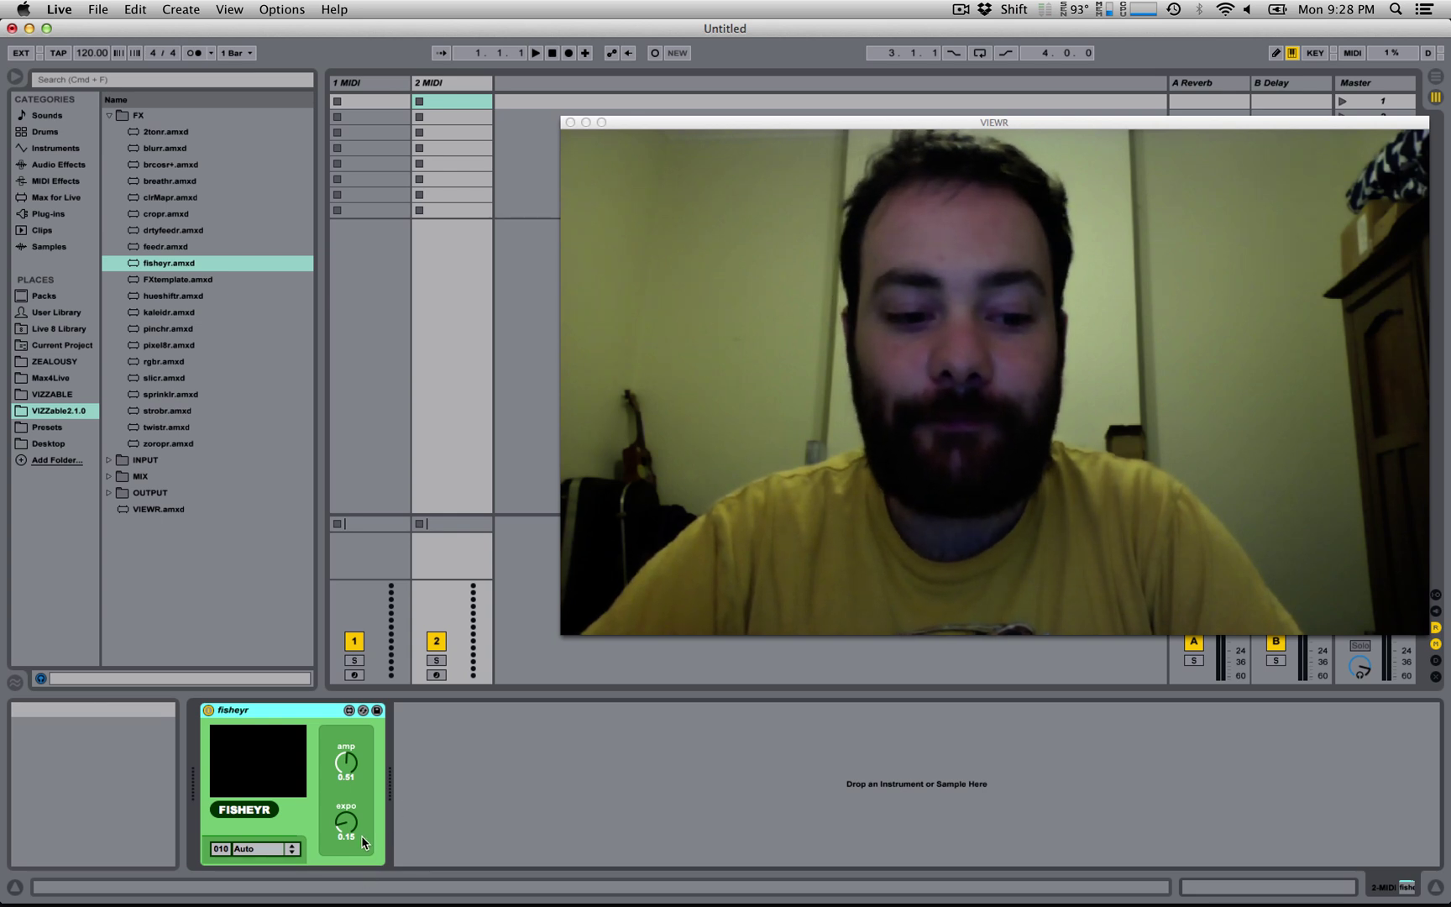
{"action": "left_click", "coordinate": [291, 848]}
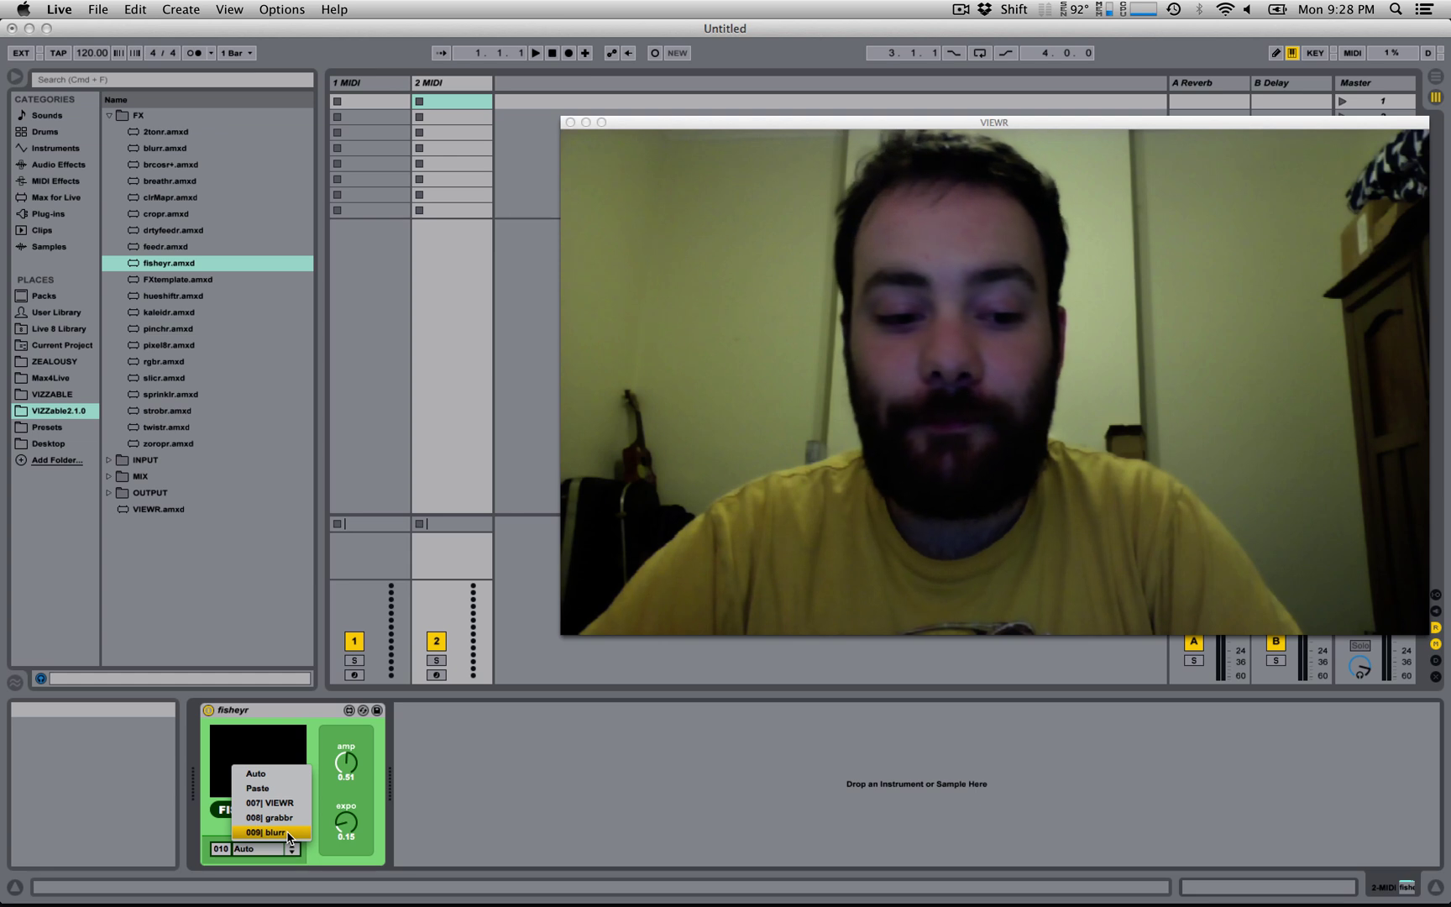
{"action": "left_click", "coordinate": [289, 832]}
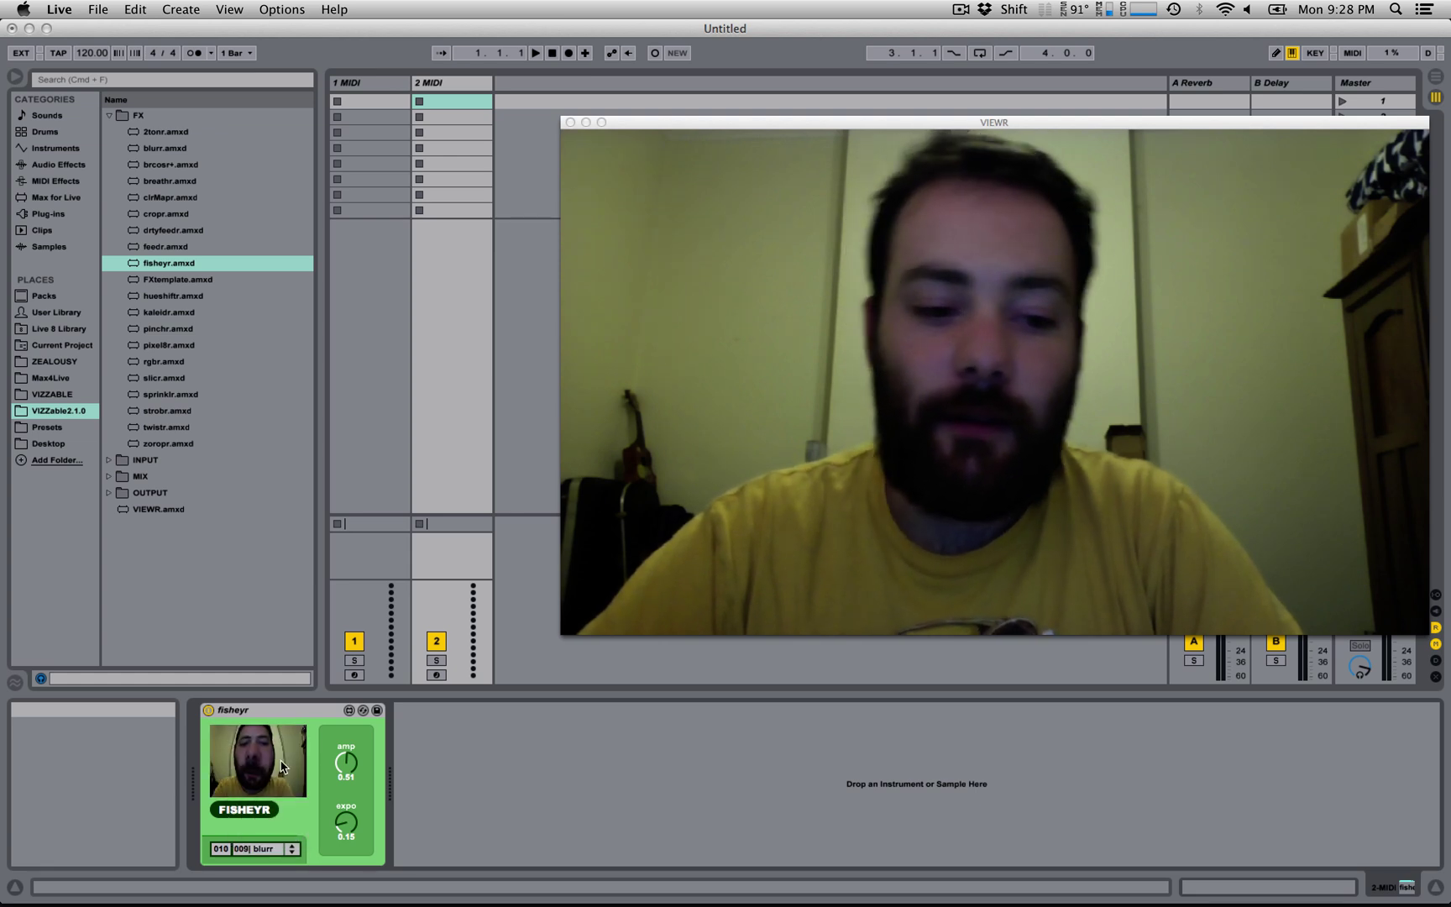
Step: Raise blurr's Micro slider on track 1 and check fisheyr on track 2 shows the blur
{"action": "left_click", "coordinate": [364, 82]}
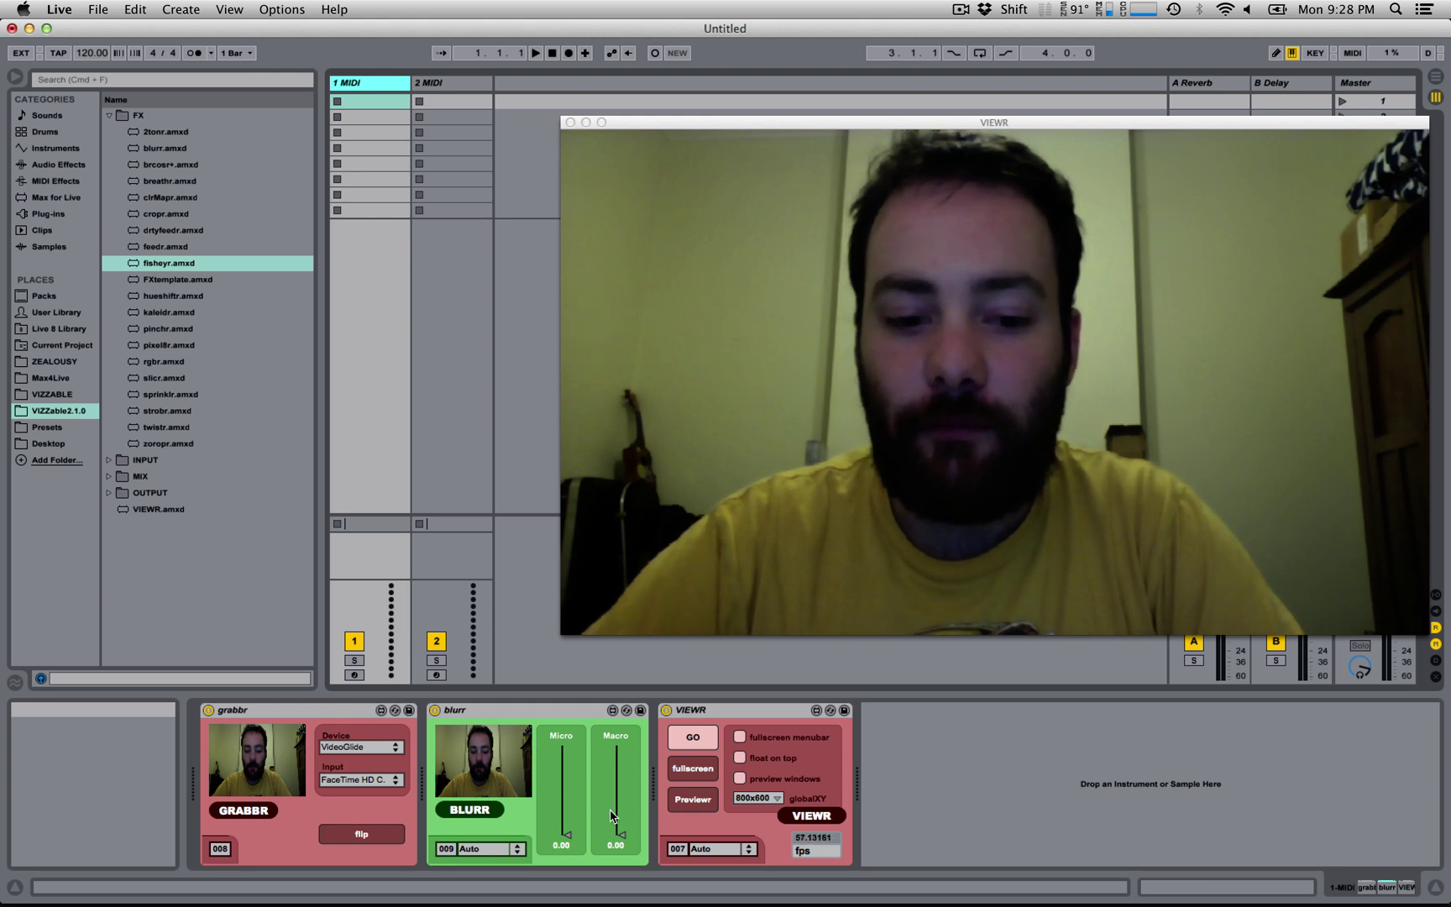
{"action": "left_click_drag", "start_coordinate": [567, 833], "coordinate": [562, 748]}
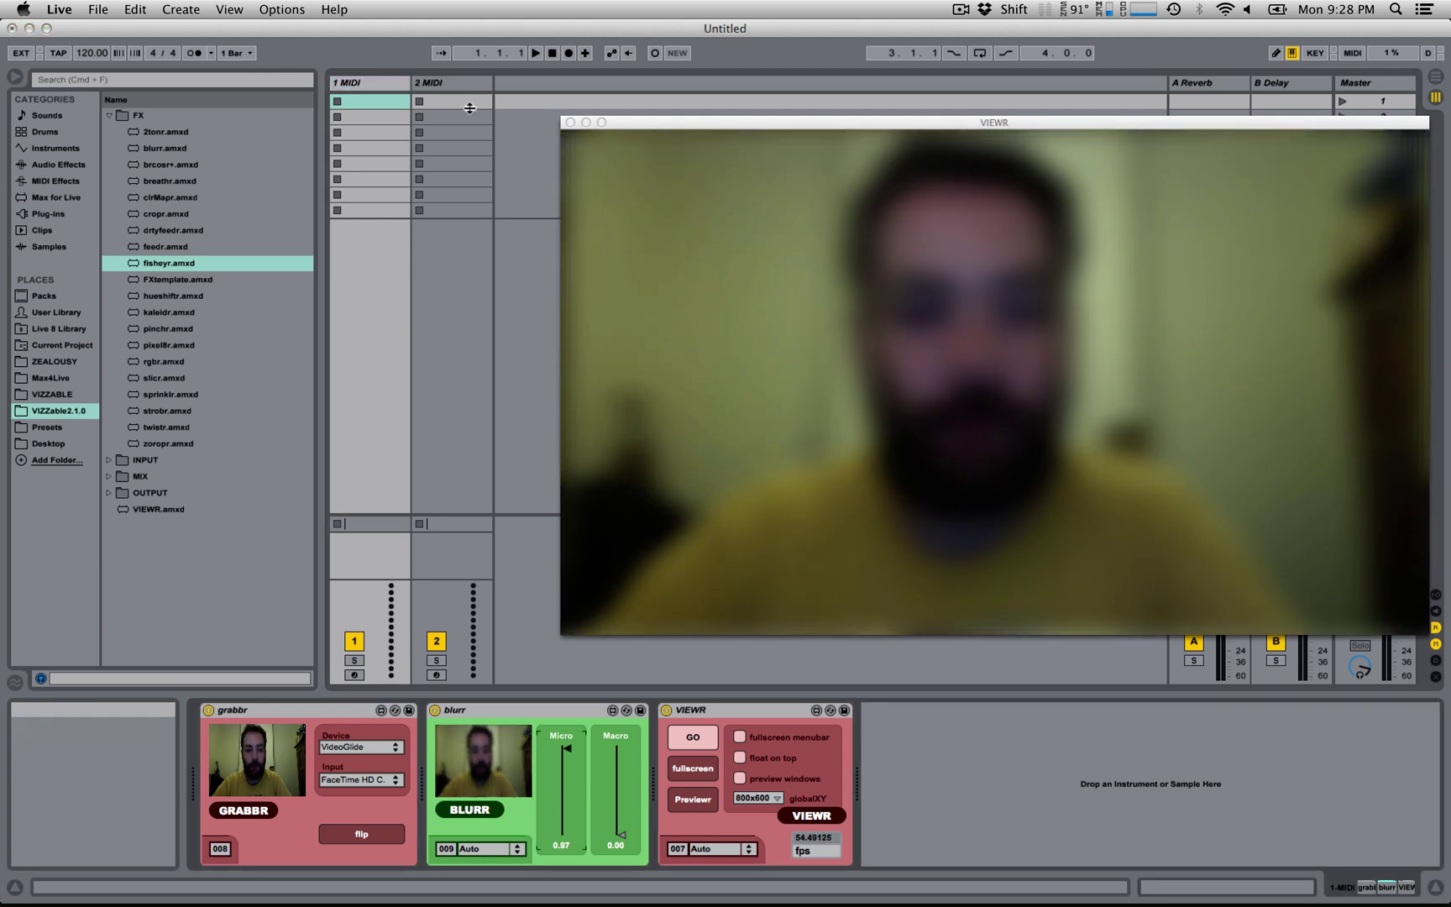
{"action": "left_click", "coordinate": [452, 85]}
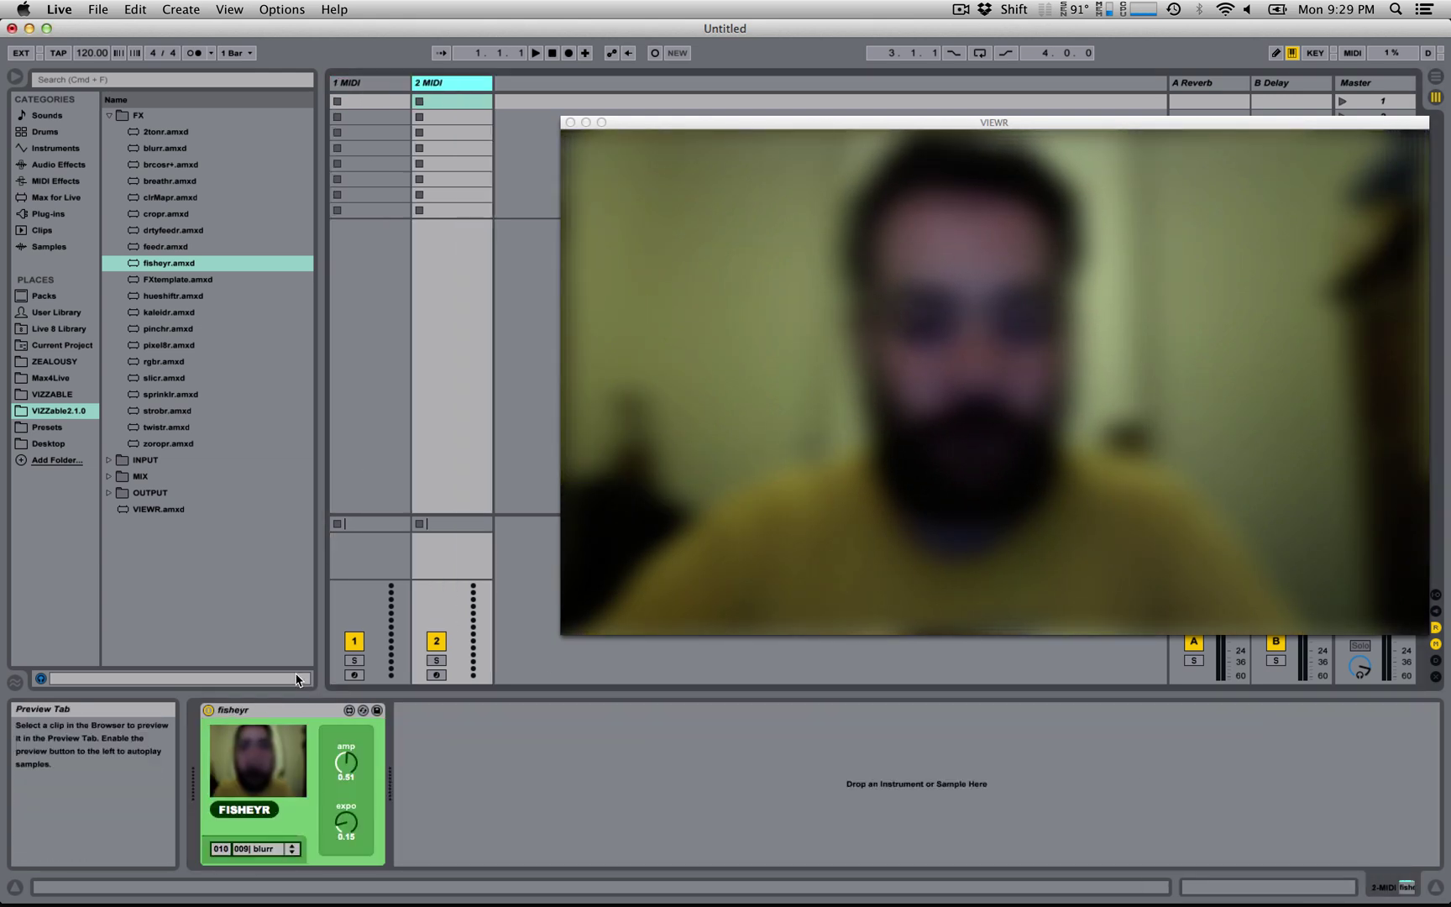
{"action": "left_click", "coordinate": [355, 83]}
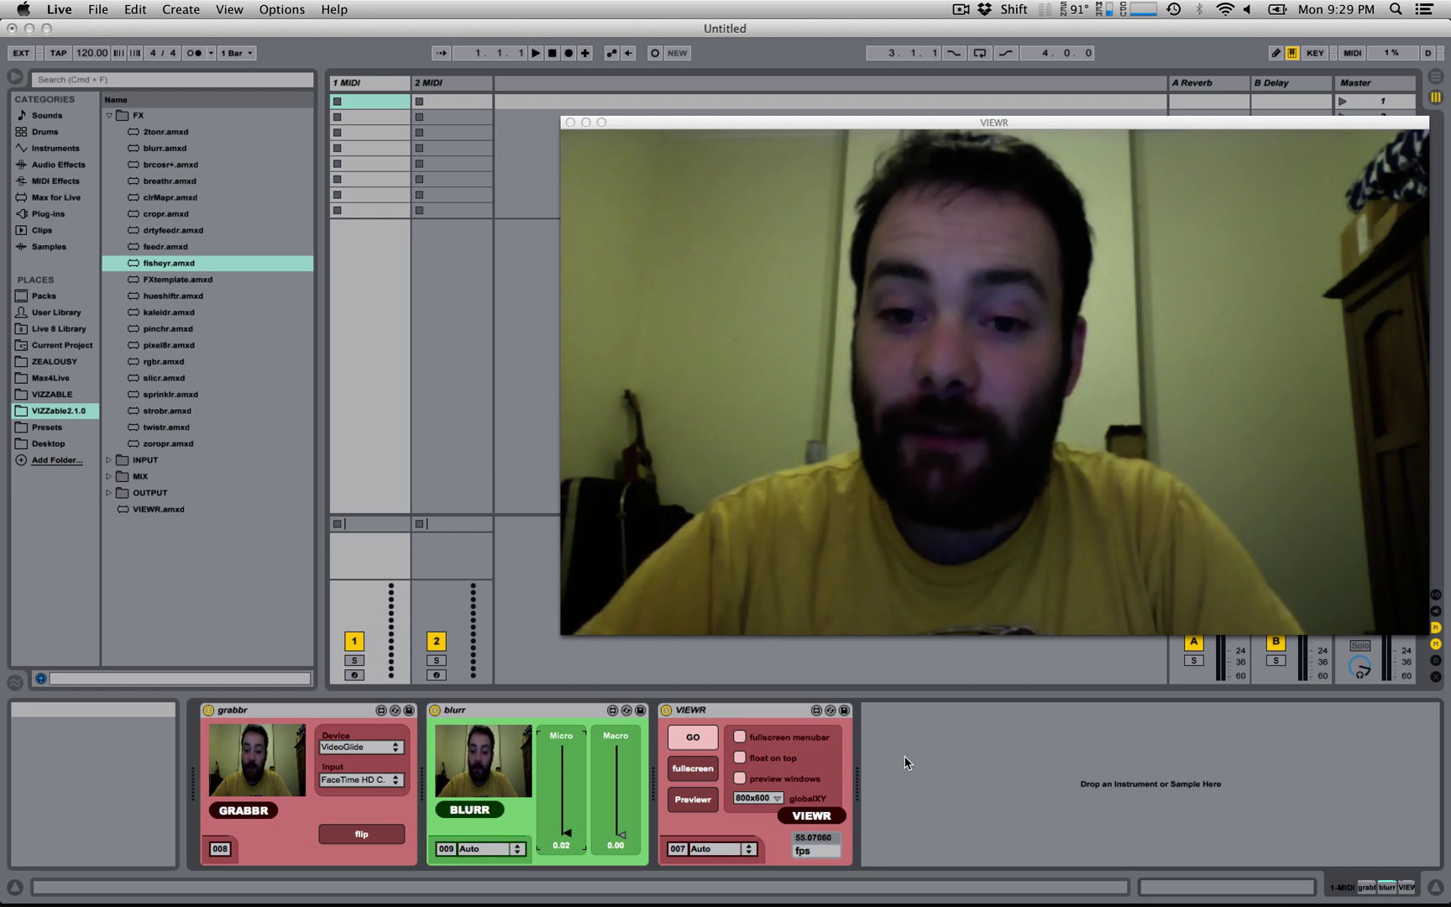
Step: Confirm fisheyr on track 2 keeps blurr as its video source
{"action": "left_click", "coordinate": [452, 83]}
{"action": "left_click", "coordinate": [262, 848]}
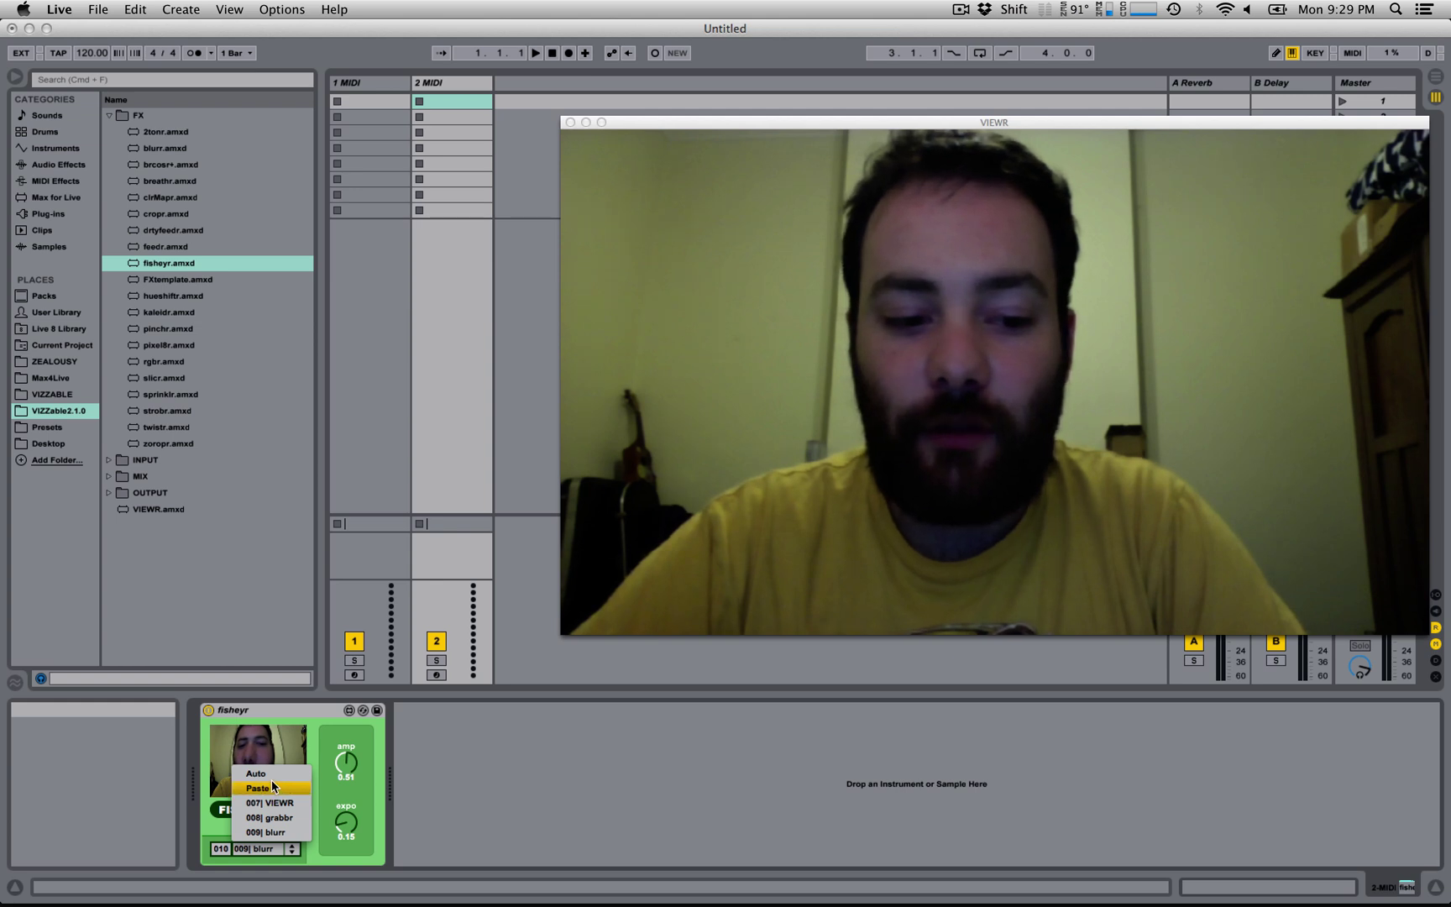
{"action": "left_click", "coordinate": [313, 868]}
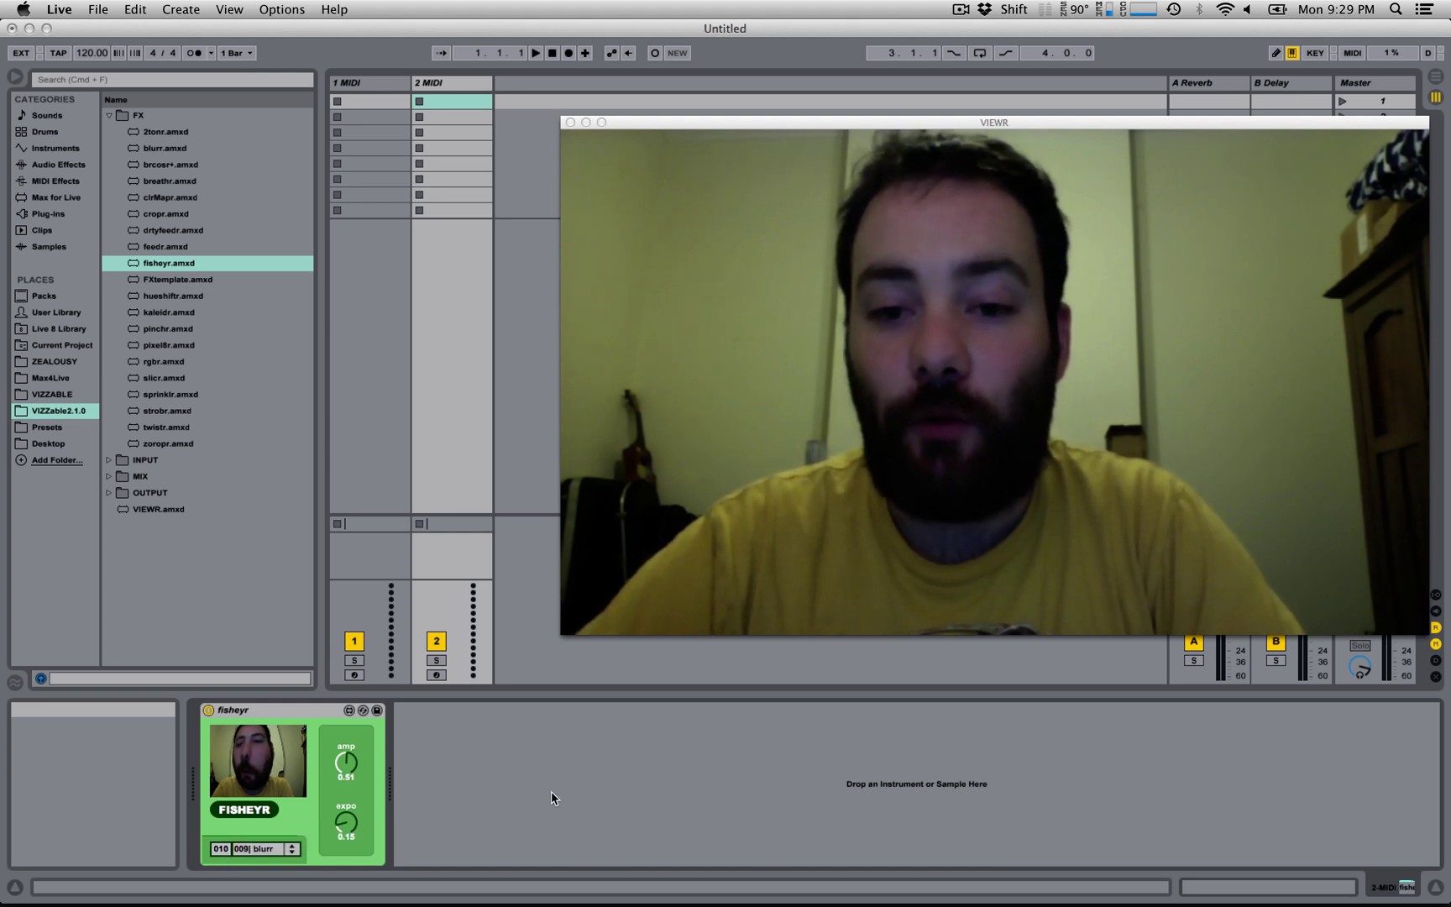
Step: Switch VIEWR's input to 010| fisheyr, then back to 008| grabbr
{"action": "left_click", "coordinate": [383, 84]}
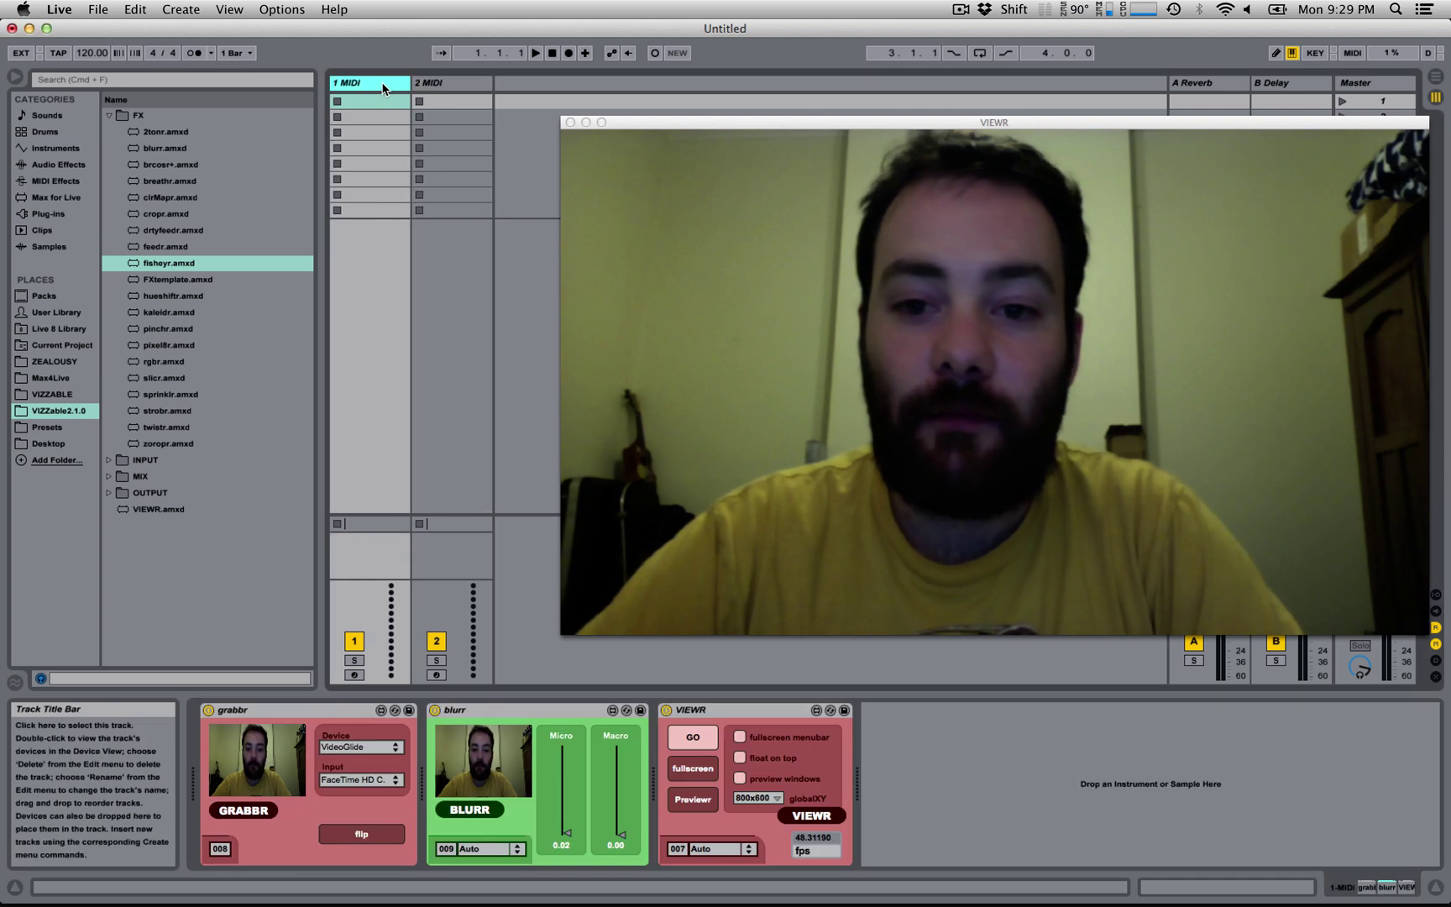
{"action": "left_click", "coordinate": [733, 850]}
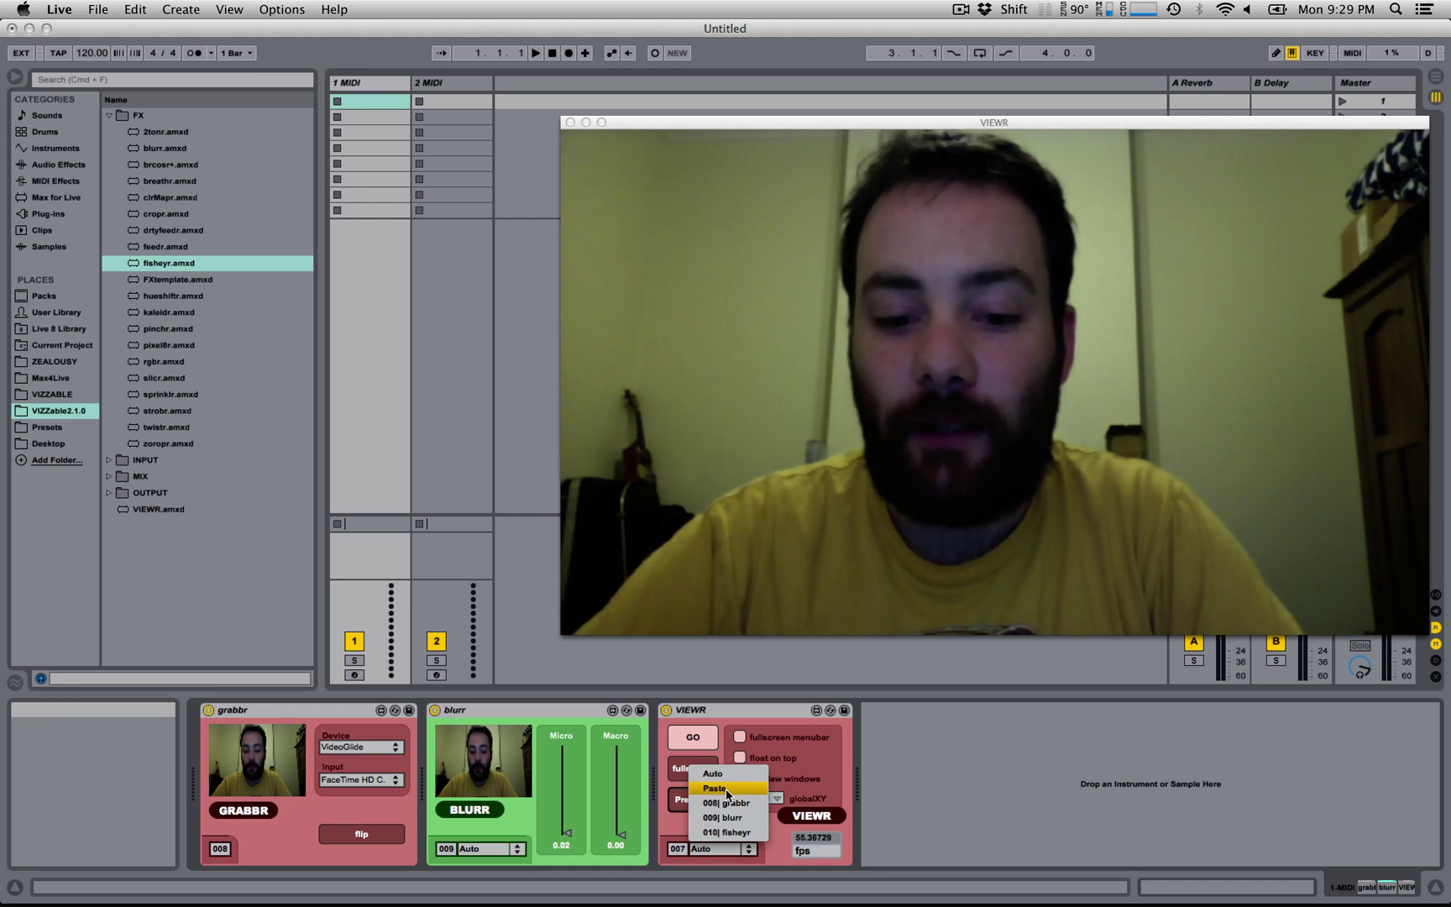
{"action": "left_click", "coordinate": [726, 832]}
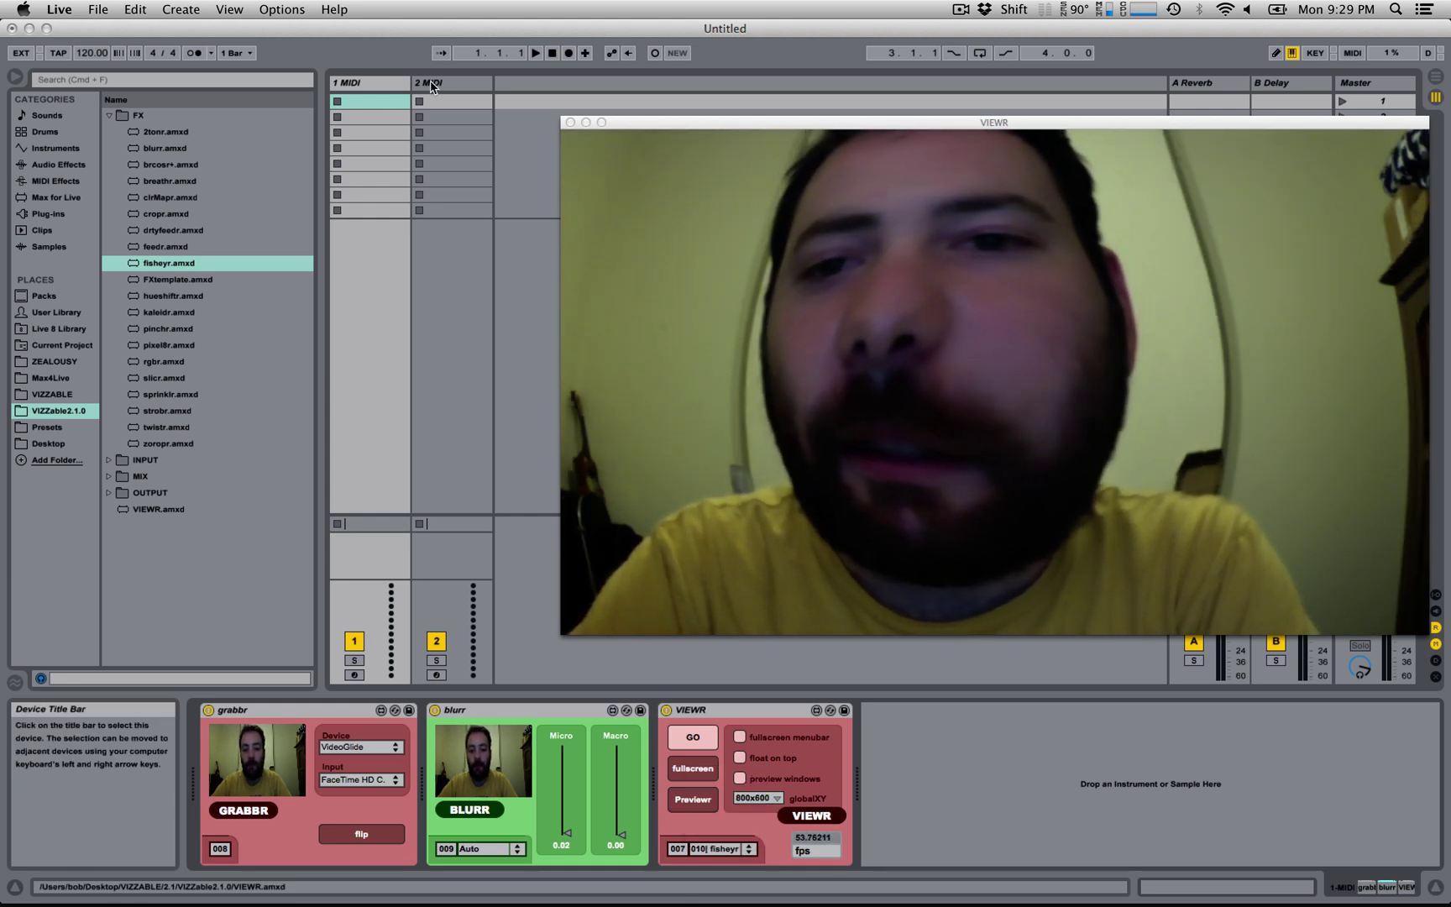
{"action": "left_click", "coordinate": [739, 848]}
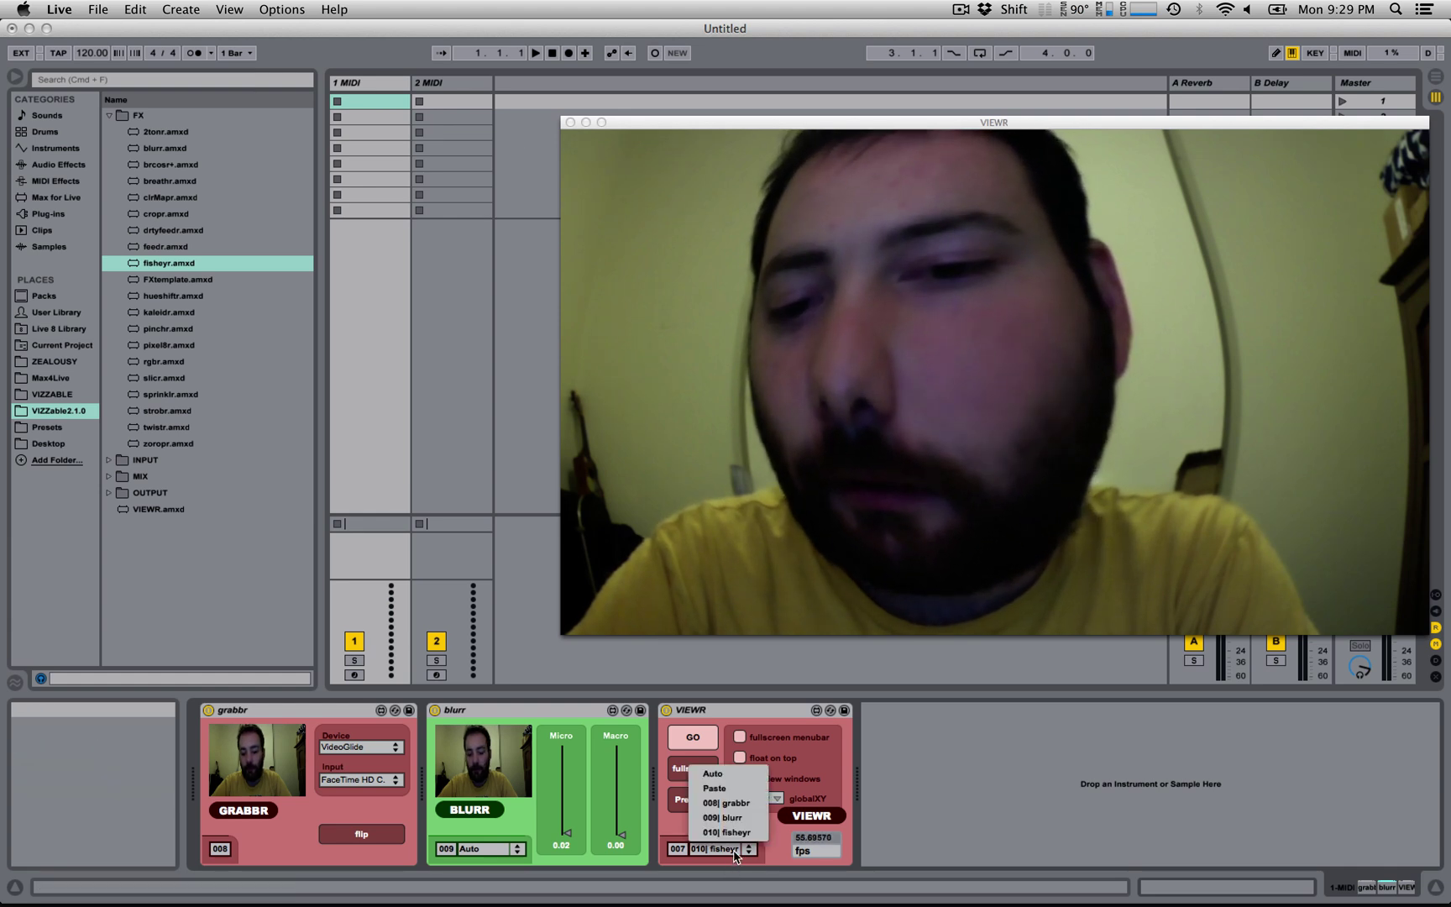
{"action": "left_click", "coordinate": [750, 802]}
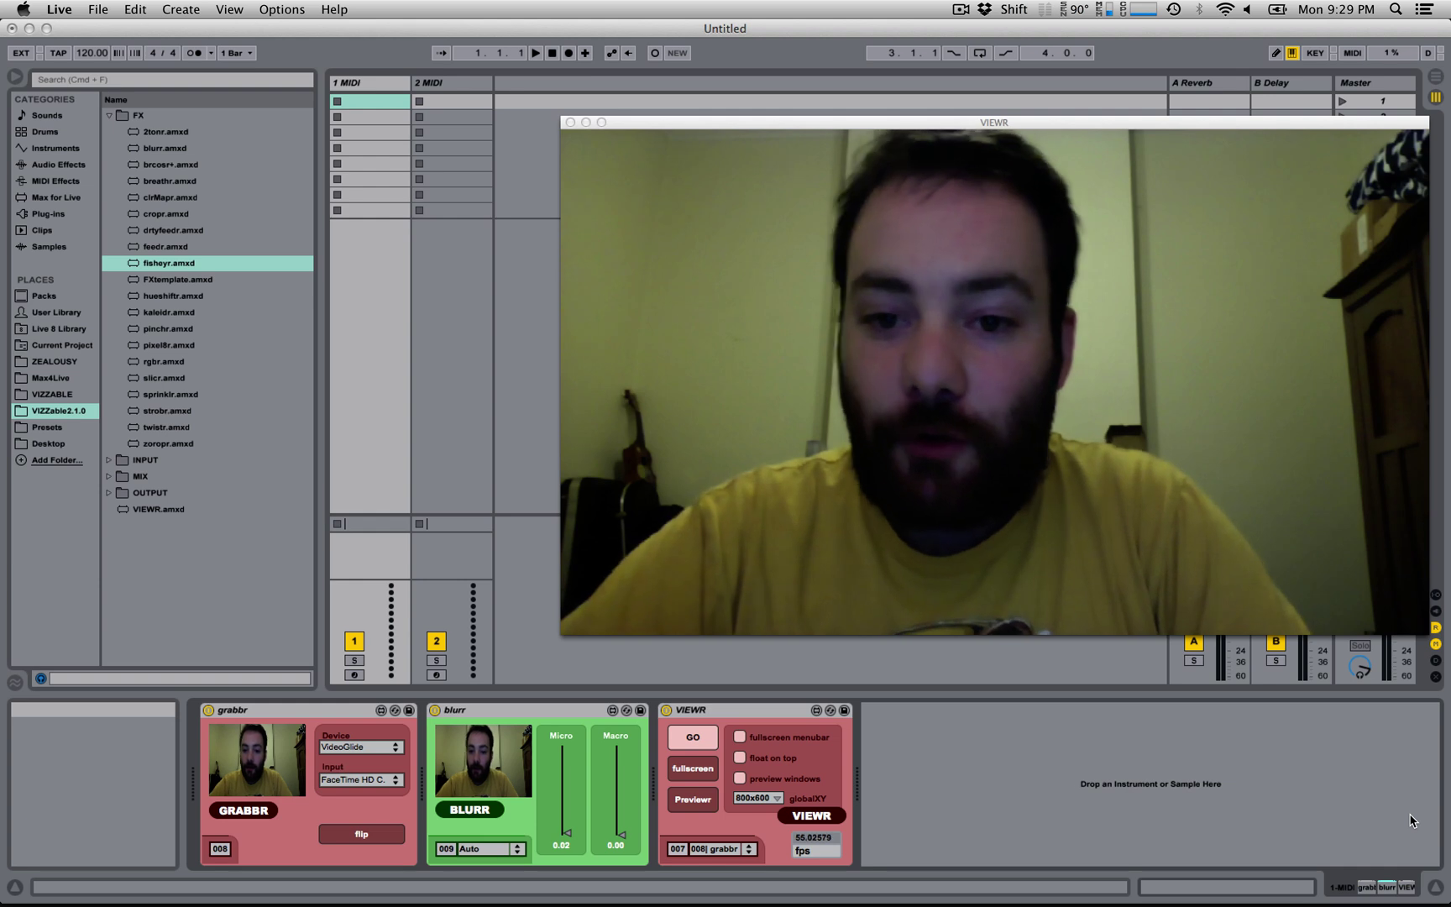